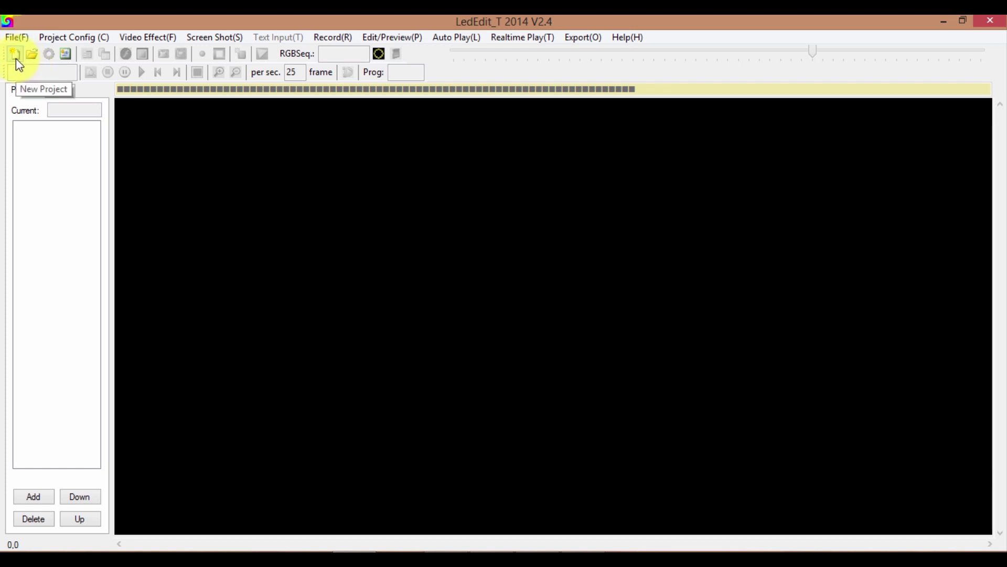
# Step: Start a new project and select the T-300K-UCS1903,1903B,1909,1912 controller
pyautogui.click(14, 39)
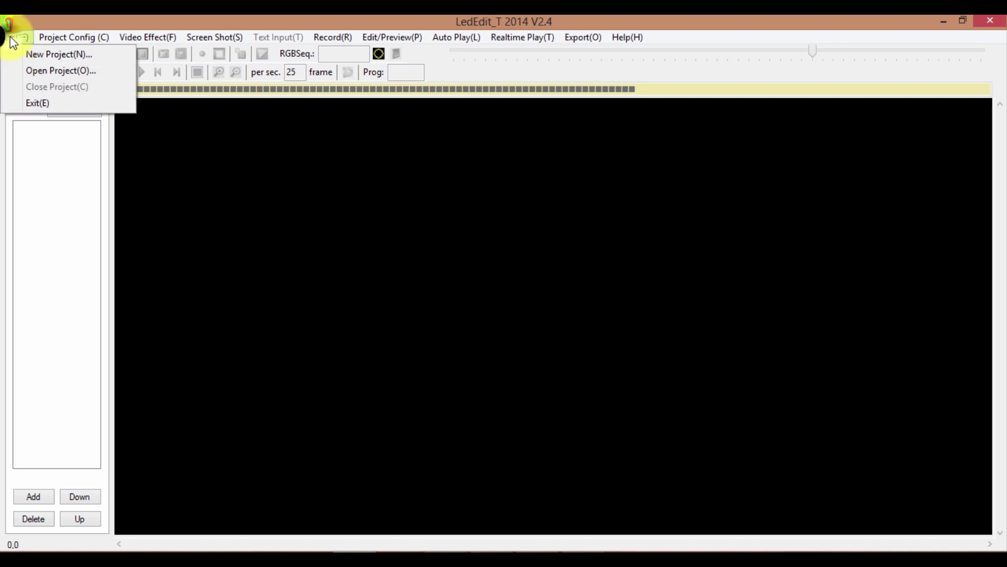
pyautogui.click(36, 50)
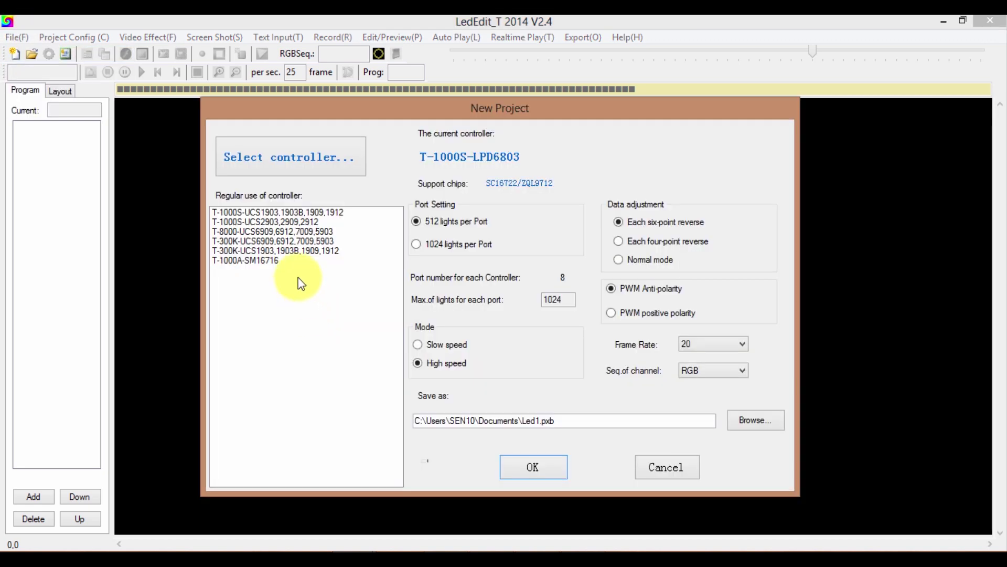
pyautogui.click(232, 212)
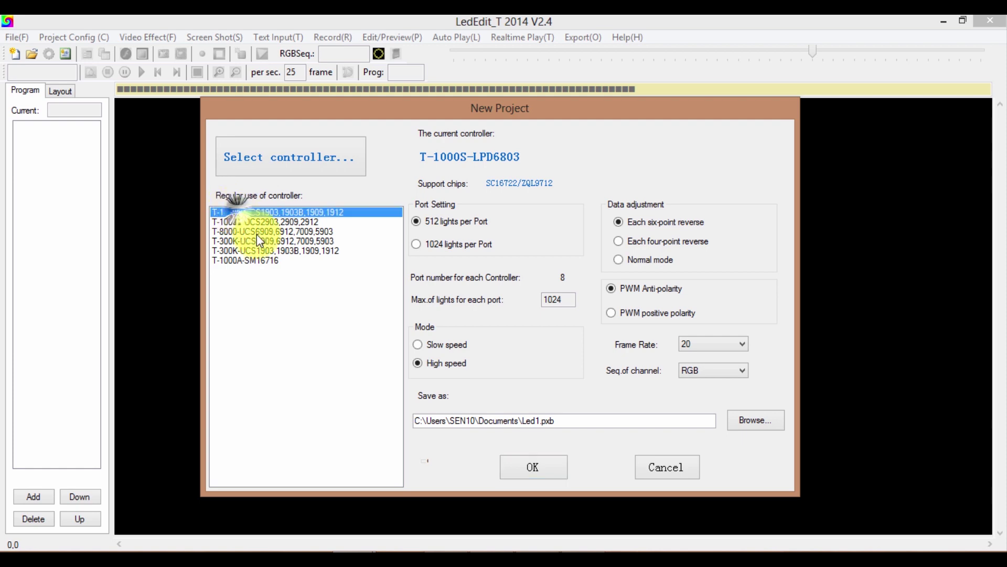
pyautogui.click(279, 251)
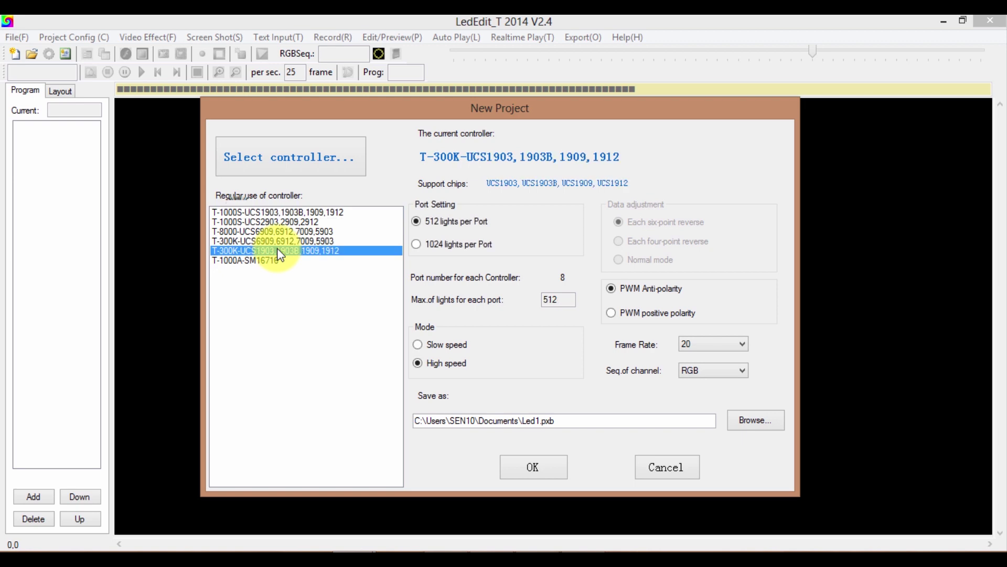
# Step: Browse the full controller list and add T-1000B-WS2811 from the T-1000B group to the regular-use controllers
pyautogui.click(299, 168)
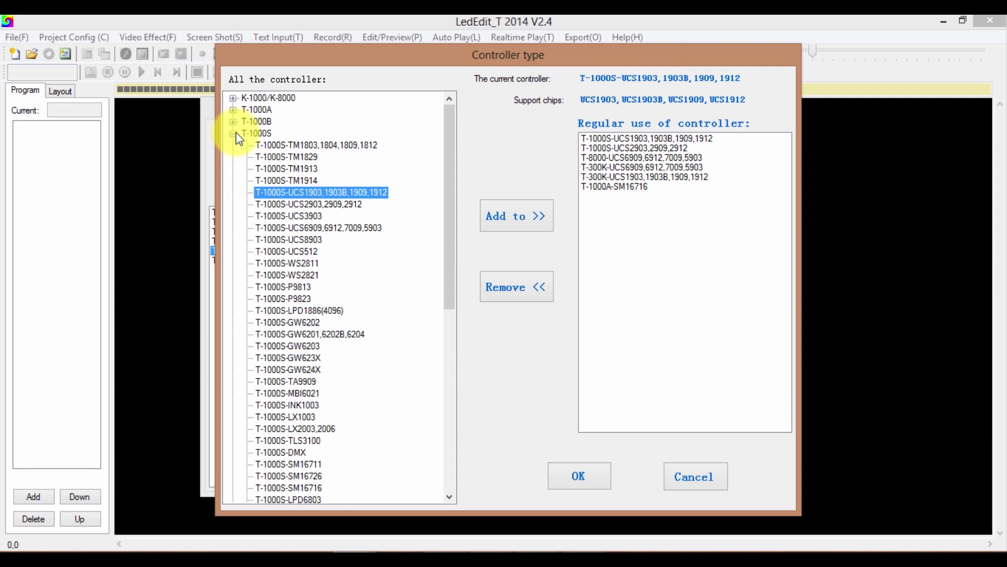
pyautogui.click(232, 133)
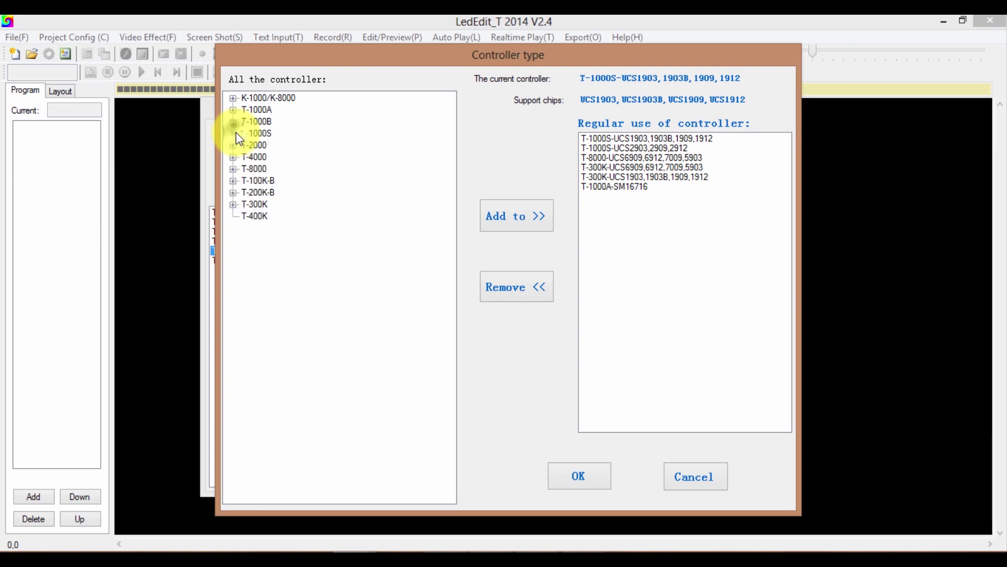
pyautogui.click(233, 133)
pyautogui.click(233, 98)
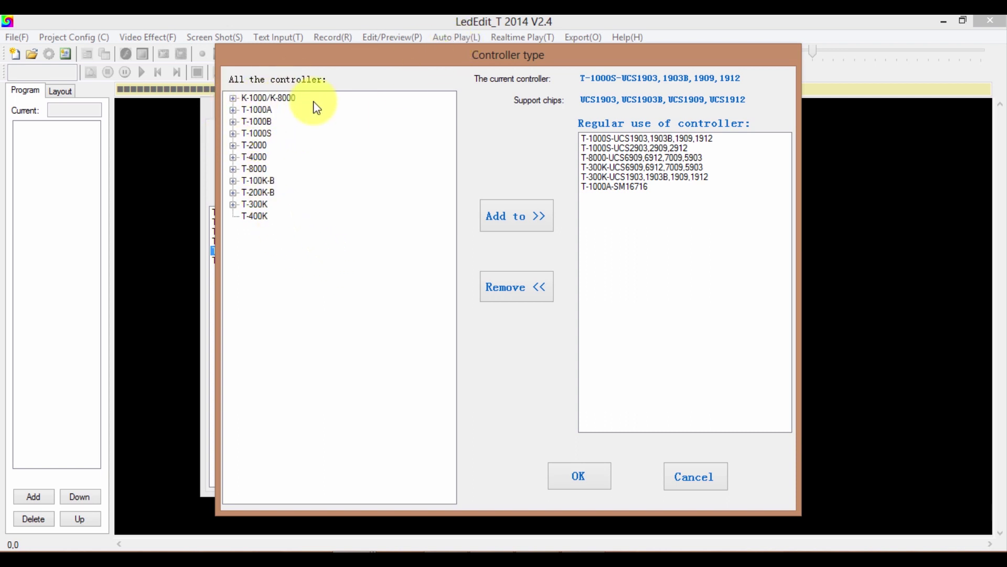
pyautogui.click(232, 121)
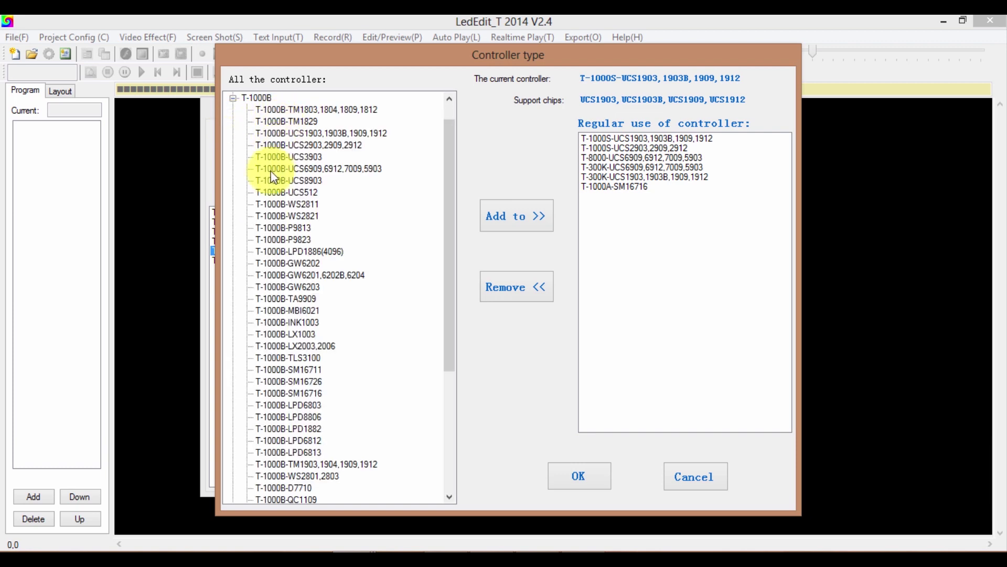
pyautogui.click(289, 204)
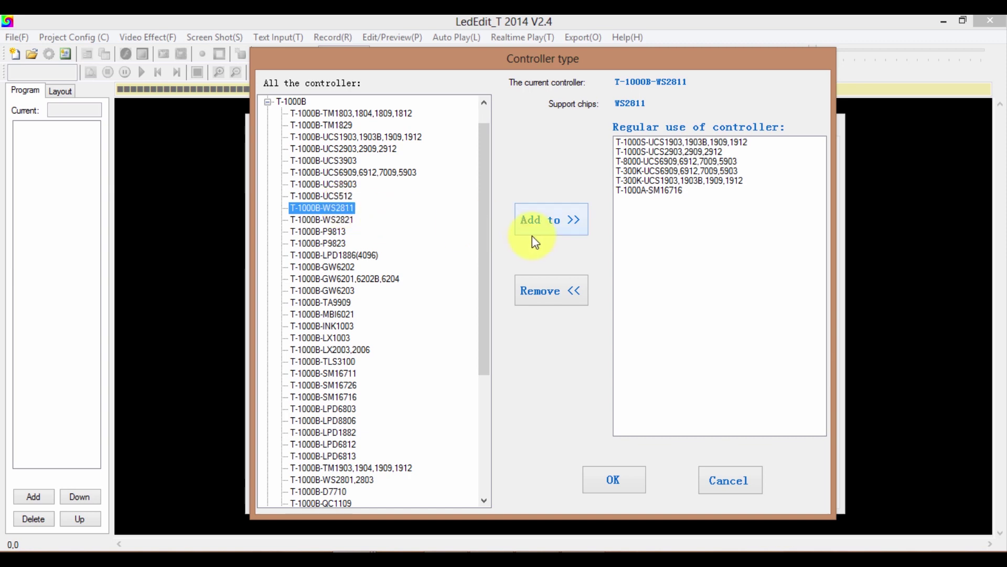
pyautogui.click(576, 234)
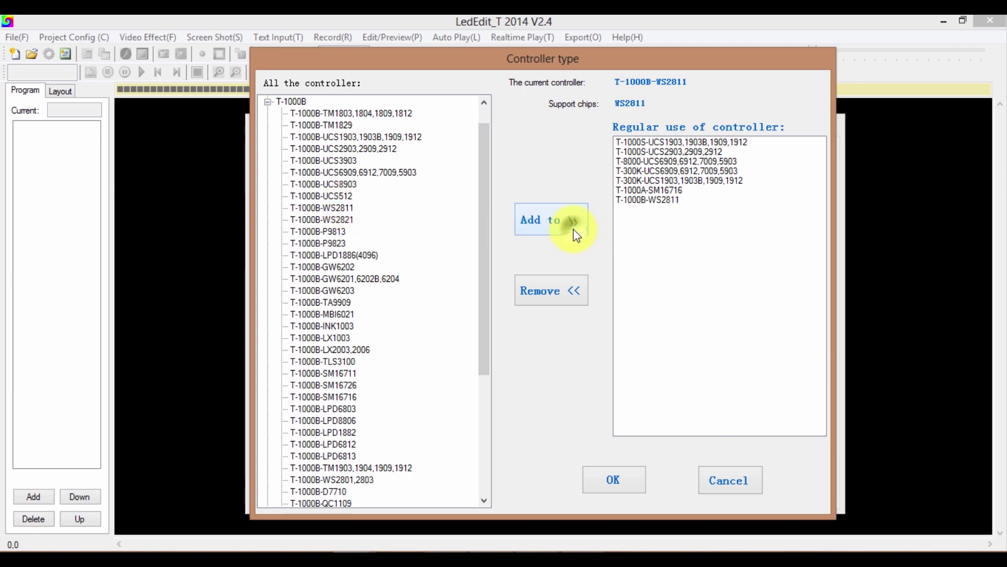
pyautogui.click(671, 201)
pyautogui.moveTo(474, 61); pyautogui.dragTo(724, 41)
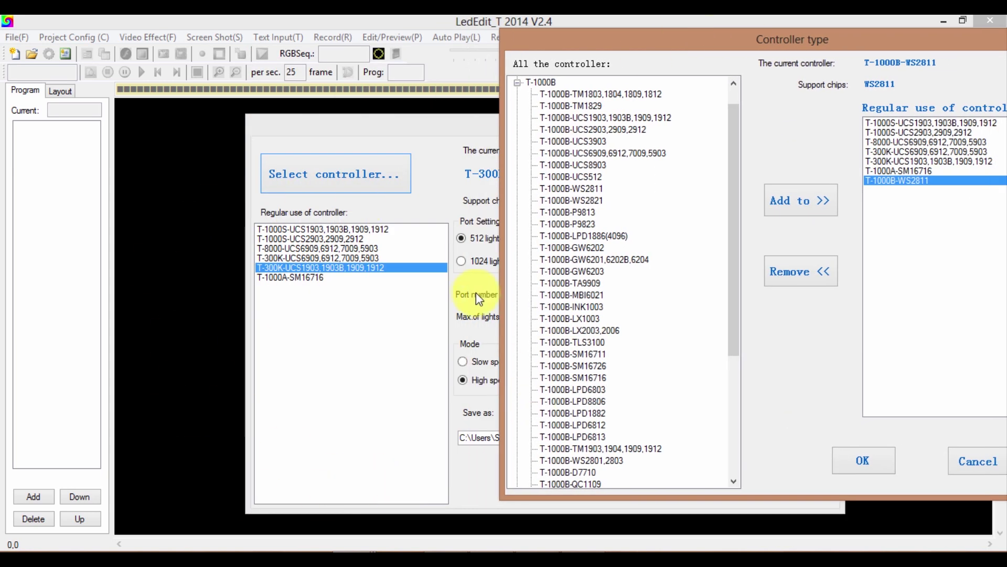
# Step: Remove T-8000-UCS6909,6912,7009,5903 from the regular-use controllers and accept the updated list
pyautogui.click(612, 178)
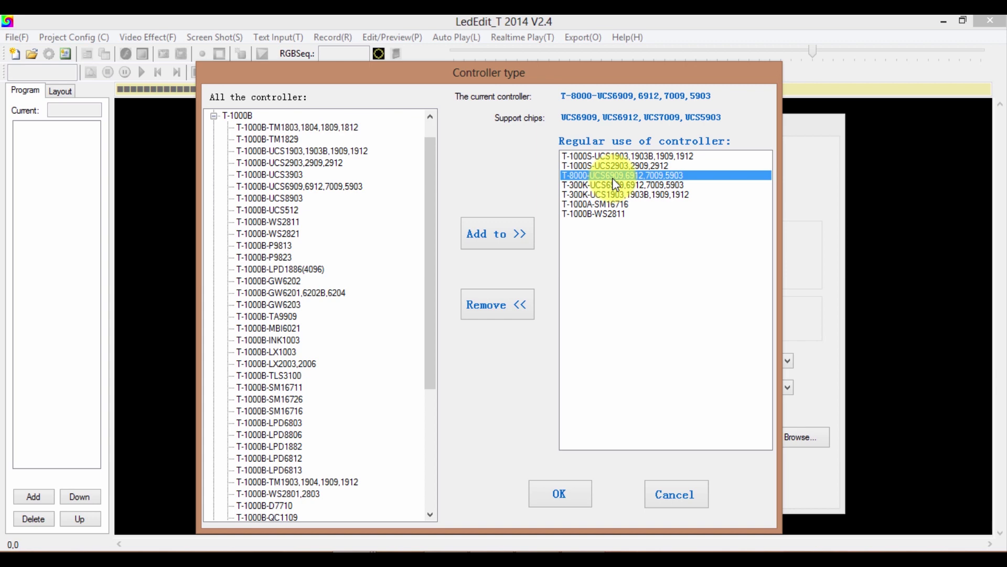
pyautogui.click(513, 318)
pyautogui.click(562, 498)
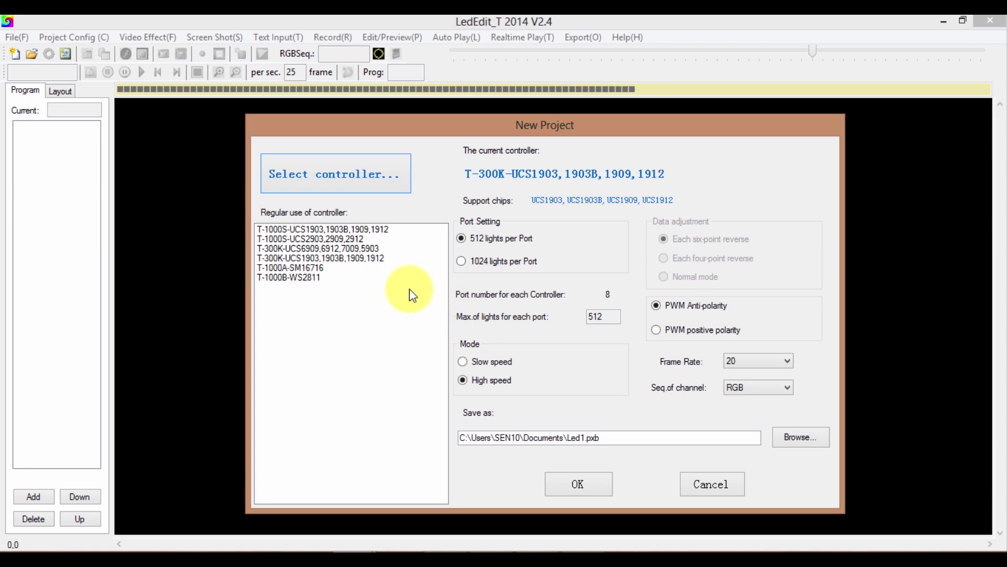
# Step: Try T-1000A-SM16716 and T-1000B-WS2811 as the project's controller to compare their settings
pyautogui.click(387, 172)
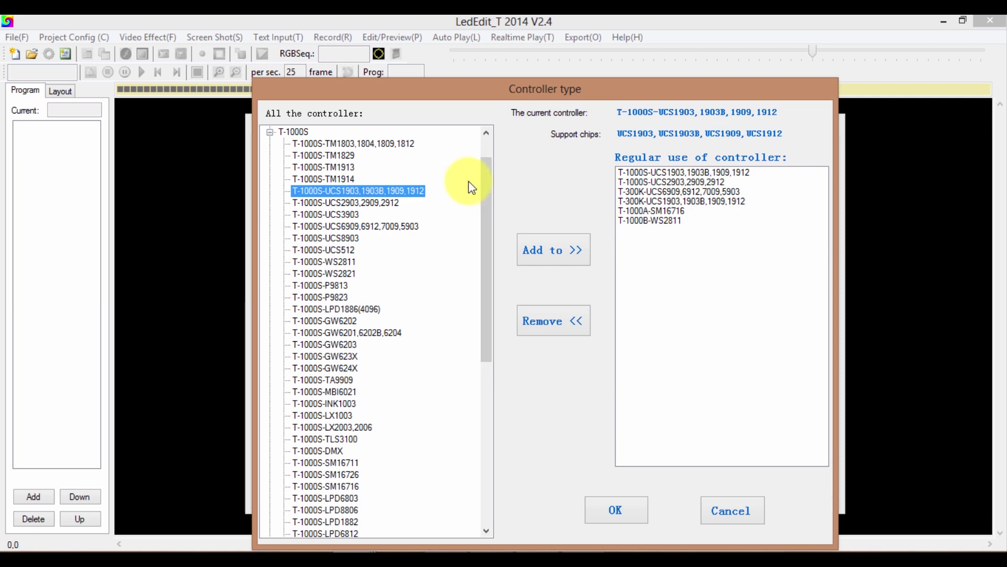
pyautogui.click(732, 511)
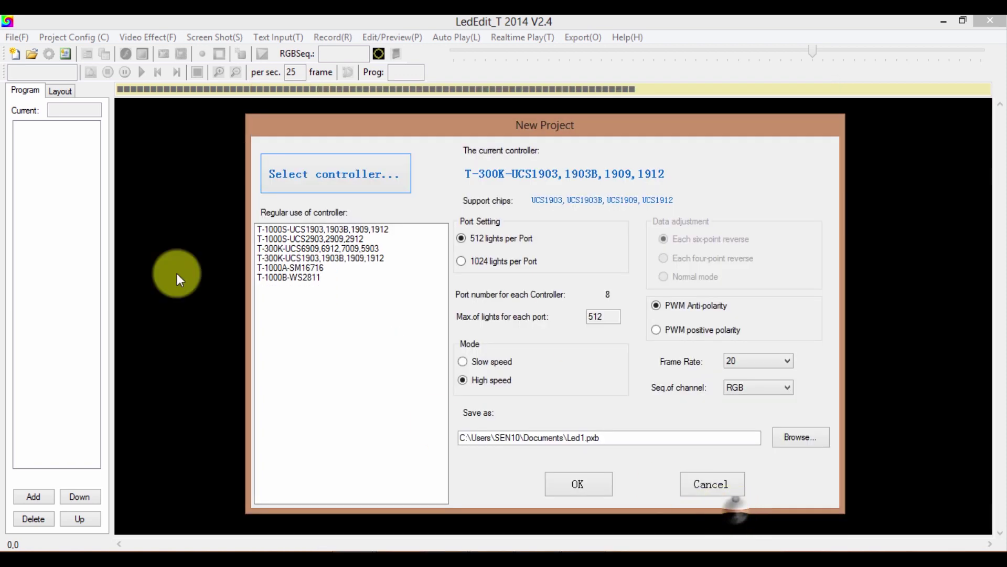
pyautogui.click(308, 277)
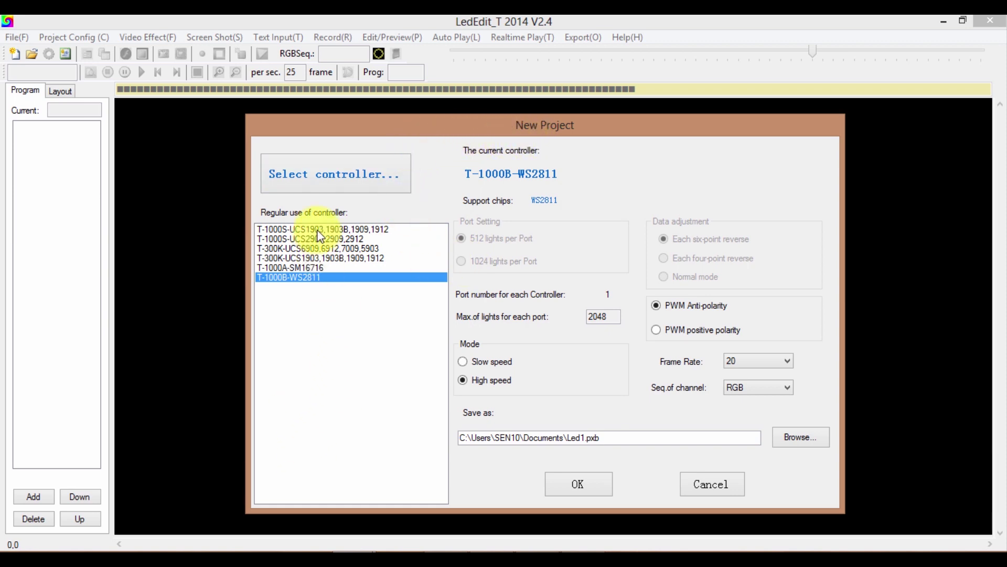
pyautogui.click(323, 267)
pyautogui.click(328, 277)
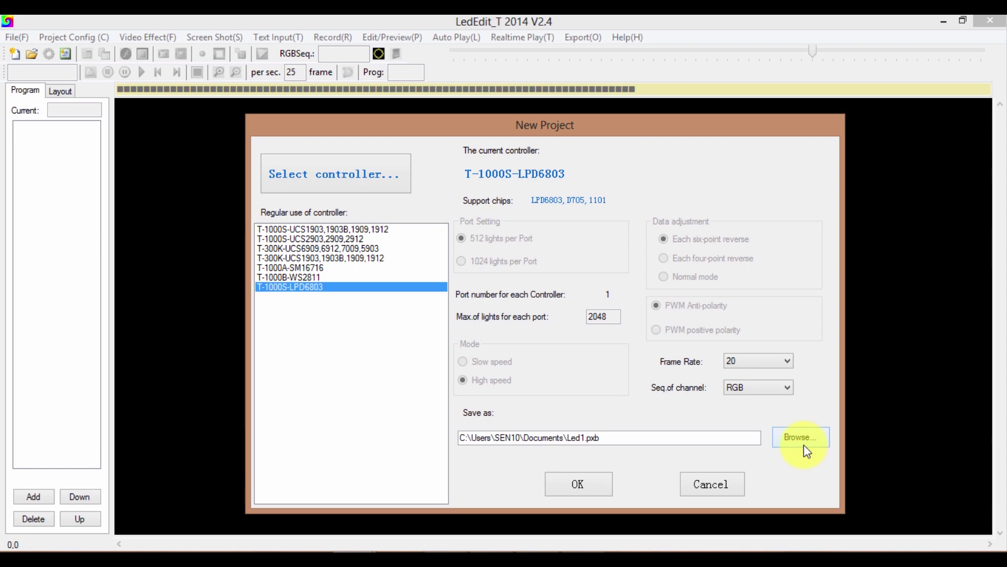
# Step: Set the save file to pixel_LED_project06.pxb in the tss folder and create the project with the T-1000S-LPD6803 controller
pyautogui.click(804, 445)
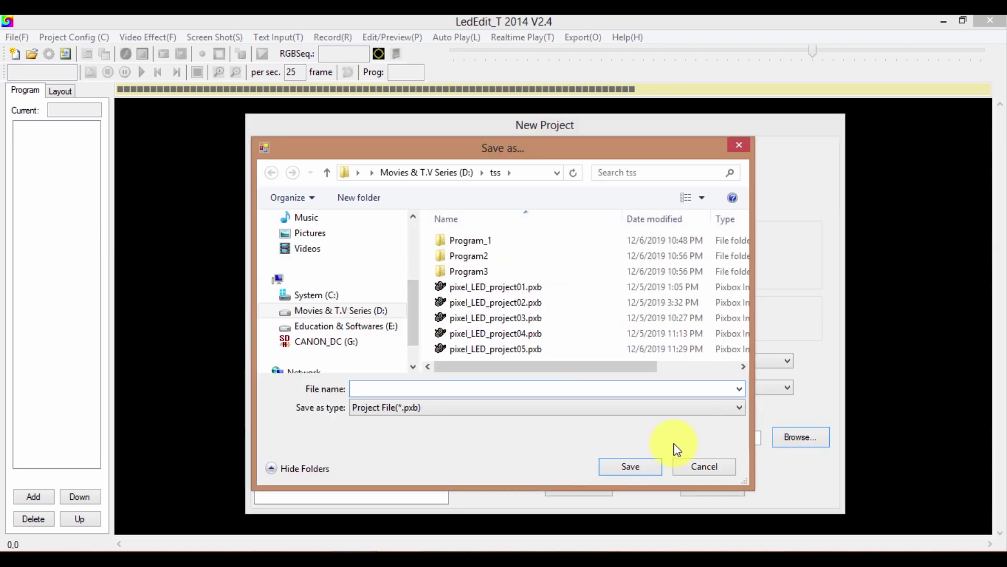
pyautogui.click(538, 348)
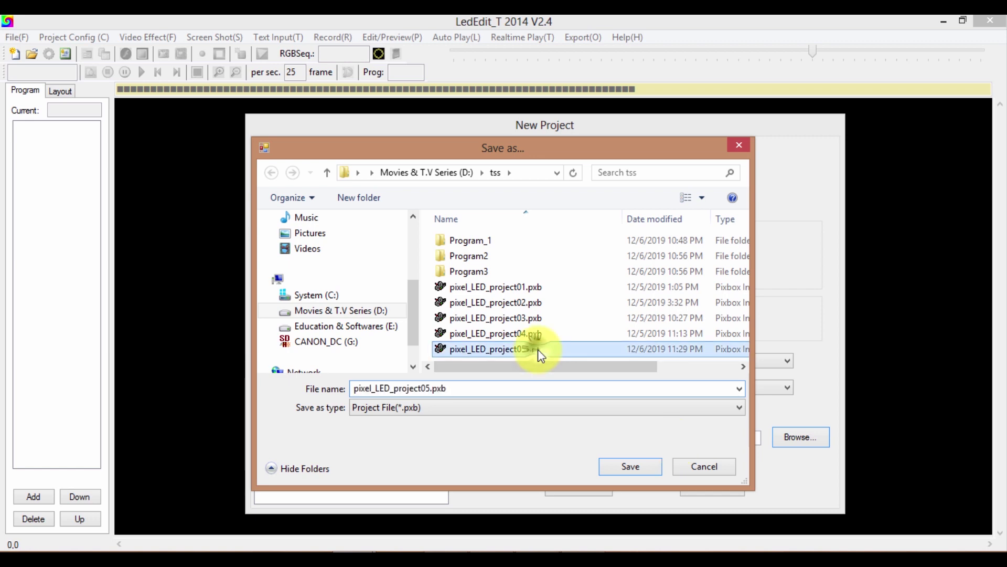
pyautogui.click(425, 387)
pyautogui.click(424, 387)
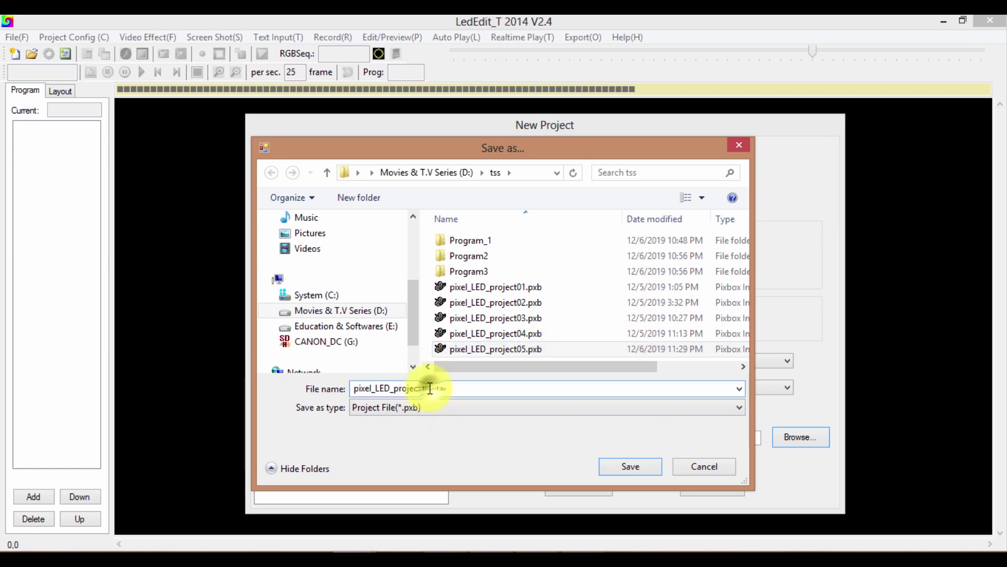
pyautogui.press('Delete')
pyautogui.write('6.pxb')
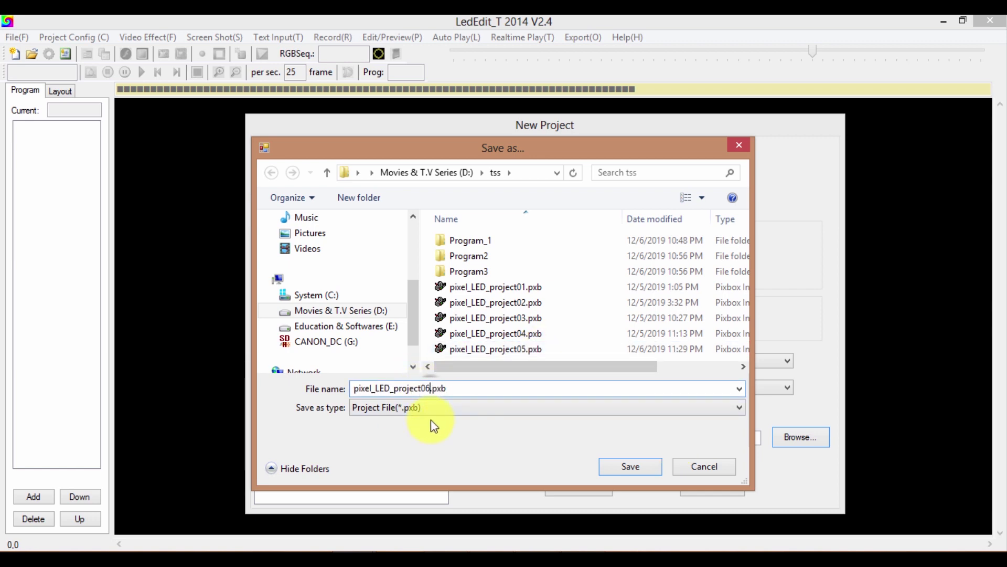
pyautogui.click(634, 468)
pyautogui.click(579, 488)
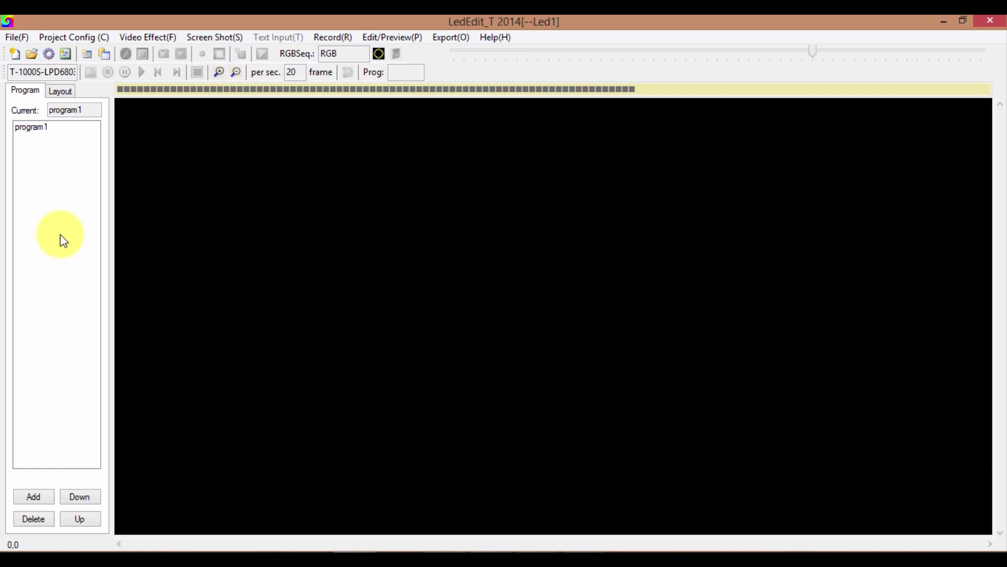
# Step: Start an automatic layout for the project and set the maximum number of lights for each port to 1024
pyautogui.click(65, 92)
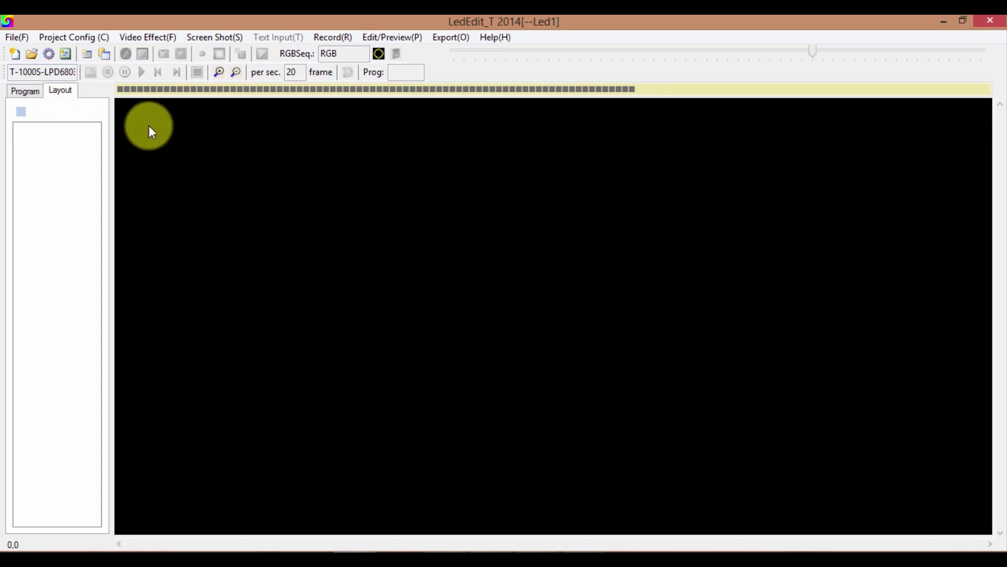
pyautogui.click(88, 38)
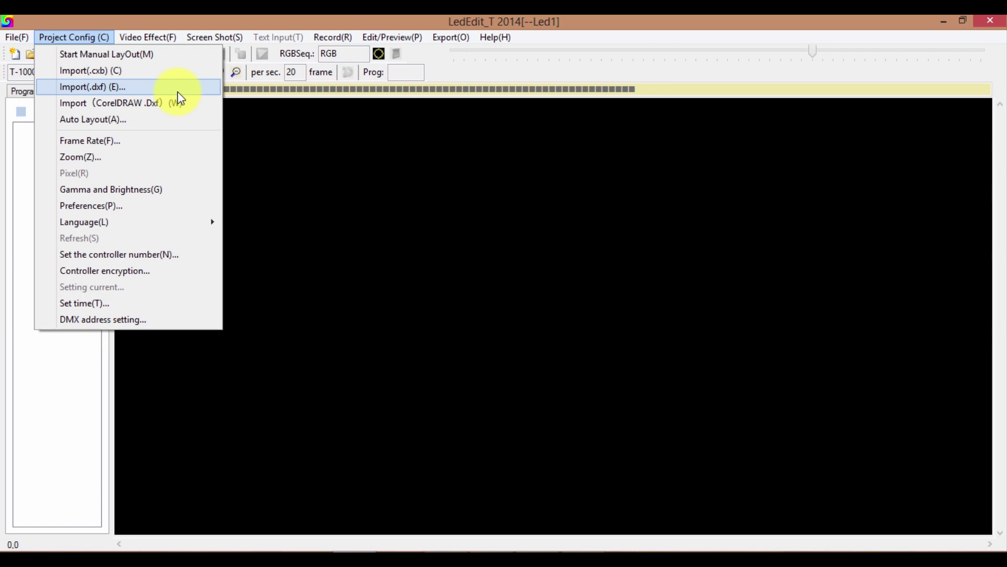
pyautogui.click(154, 126)
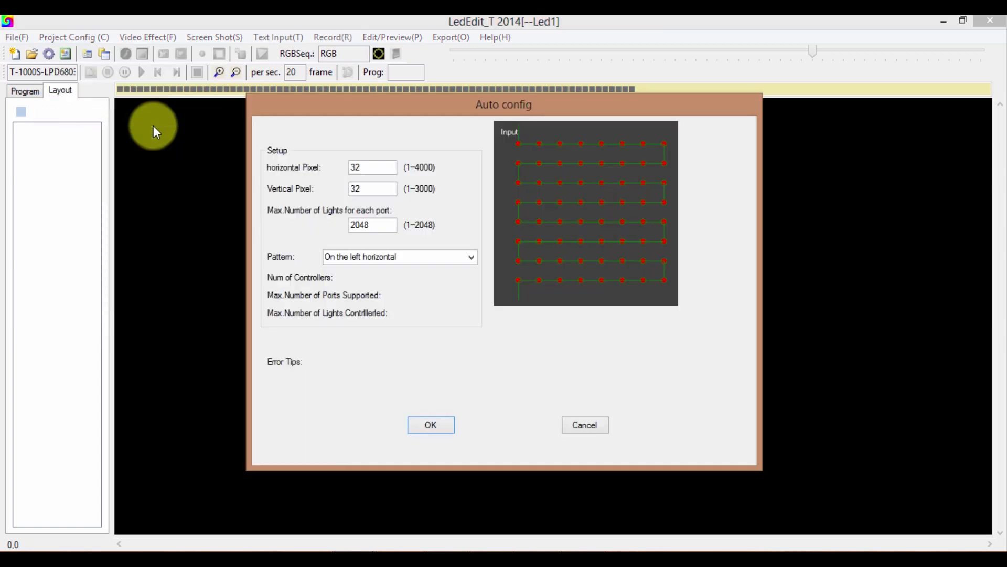
pyautogui.moveTo(295, 108); pyautogui.dragTo(215, 130)
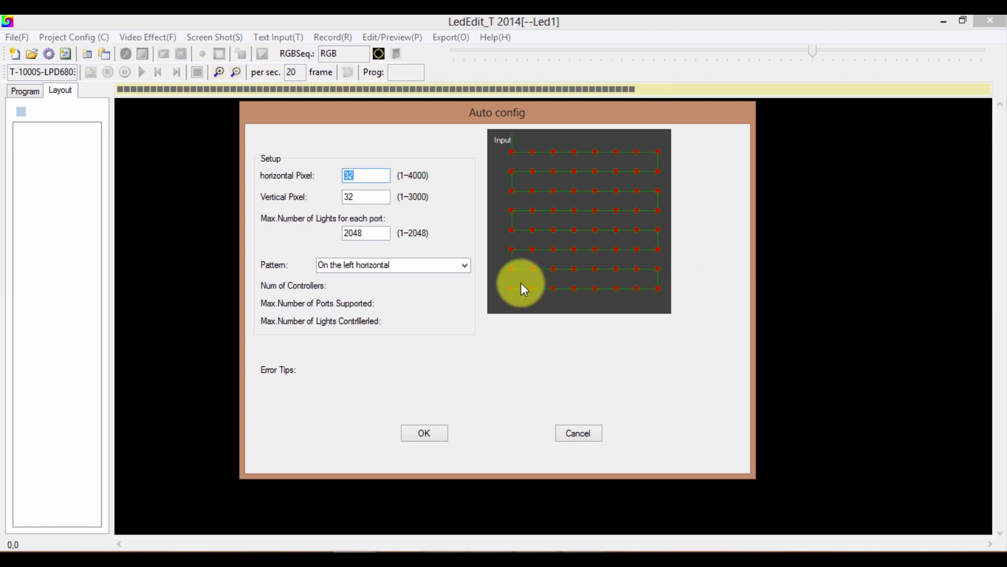
pyautogui.click(372, 198)
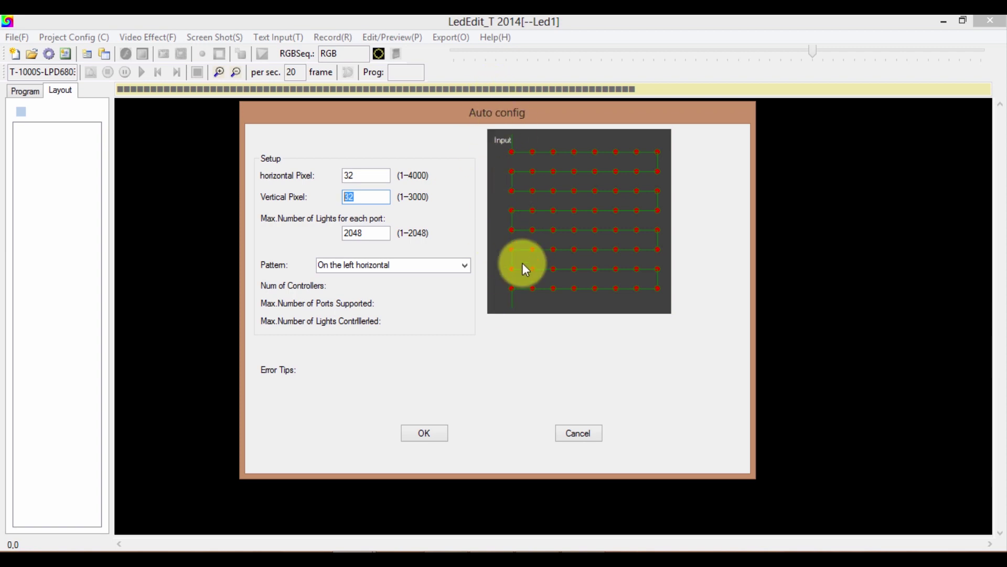
pyautogui.doubleClick(376, 233)
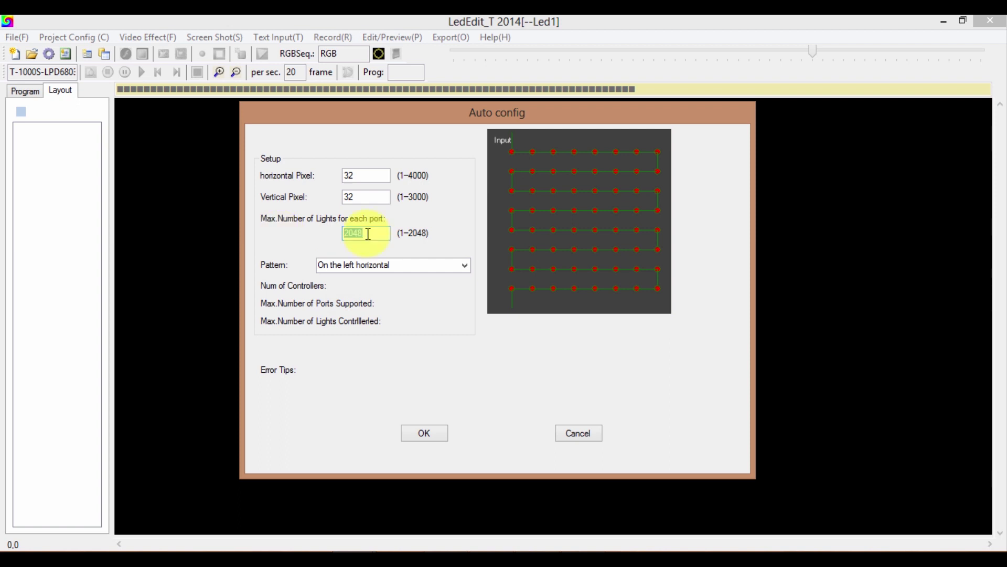
pyautogui.write('1024')
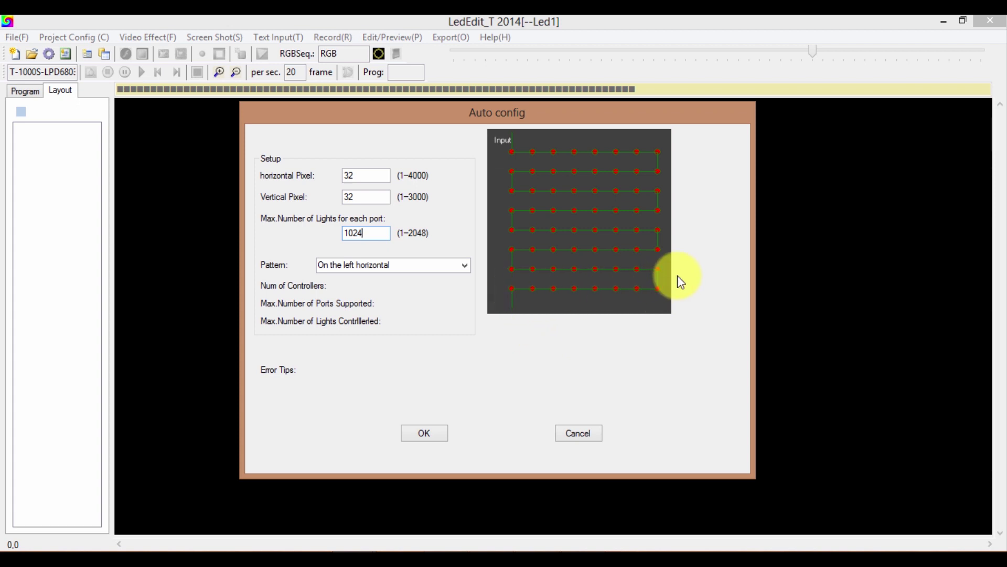
# Step: Preview the On the right horizontal and Under the left vertical wiring patterns, and set the pattern to Under the right vertical
pyautogui.click(464, 265)
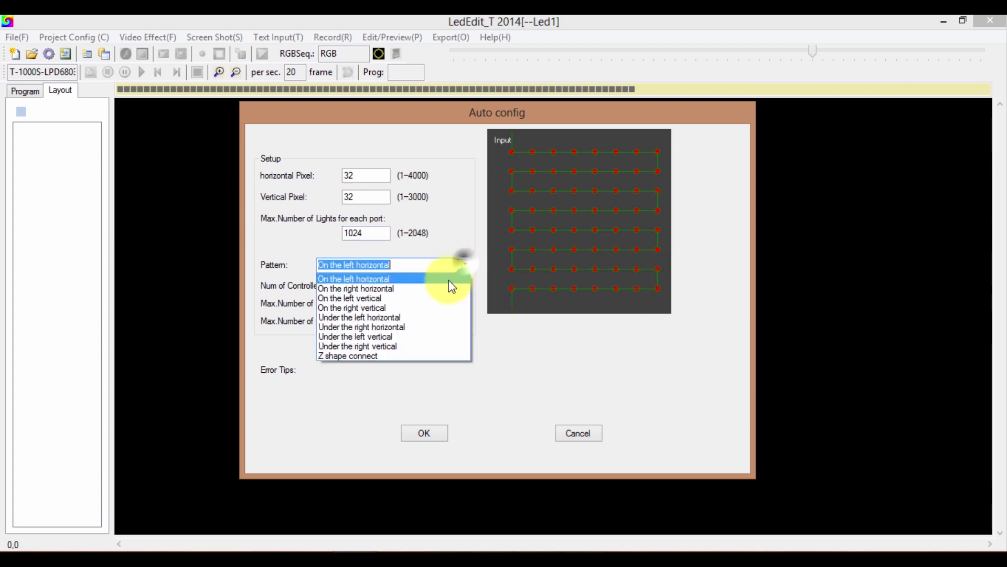
pyautogui.click(438, 289)
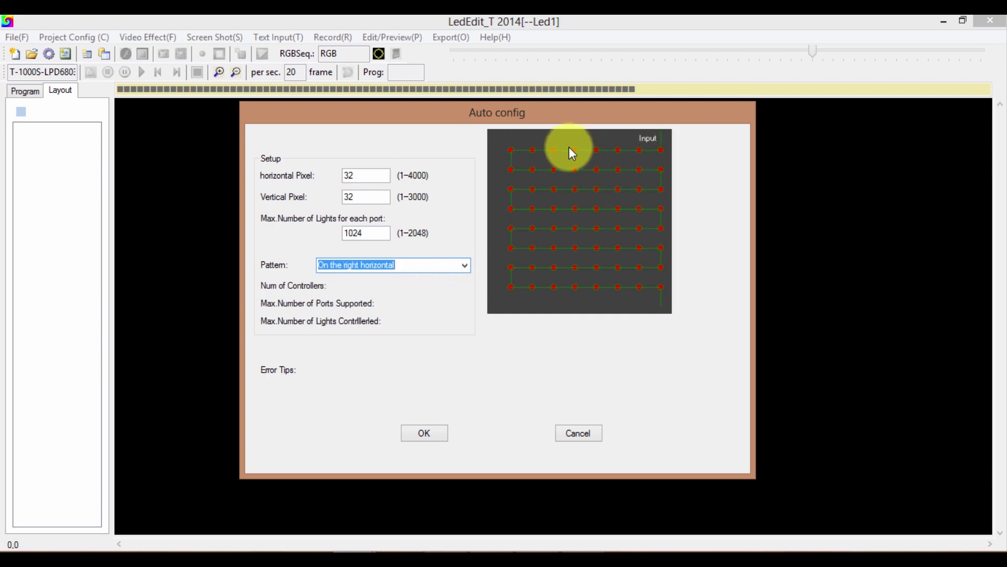
pyautogui.click(465, 266)
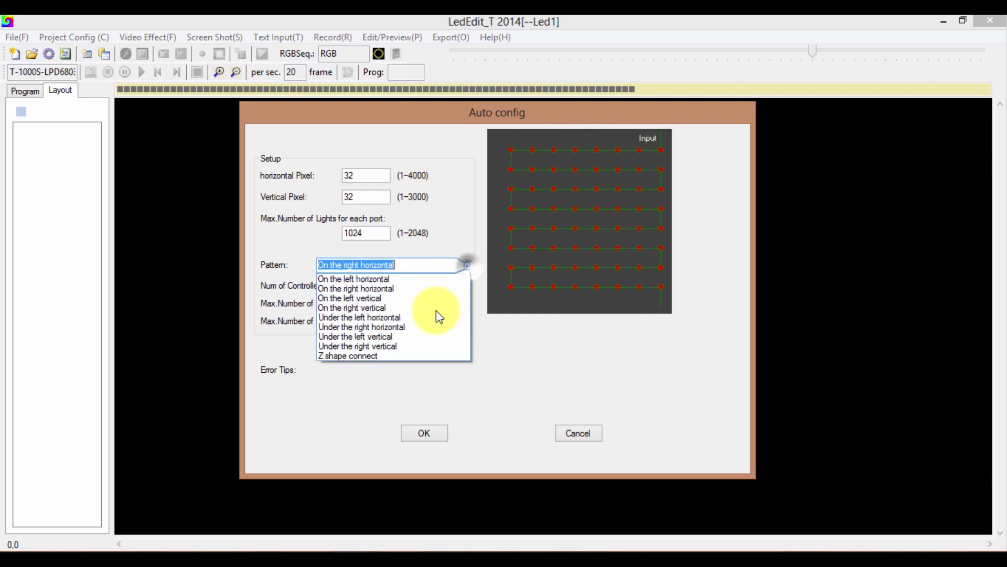
pyautogui.click(434, 338)
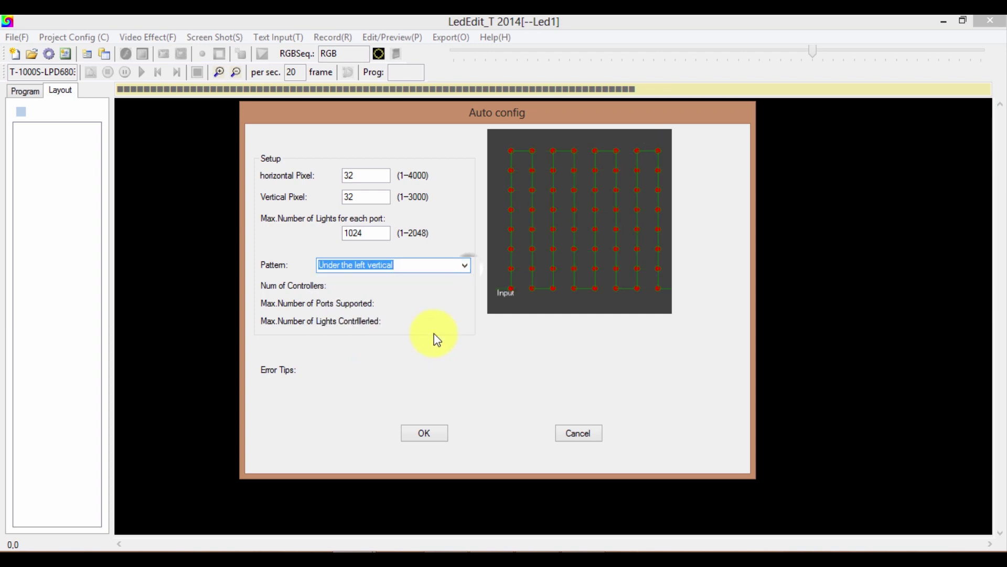
pyautogui.click(464, 266)
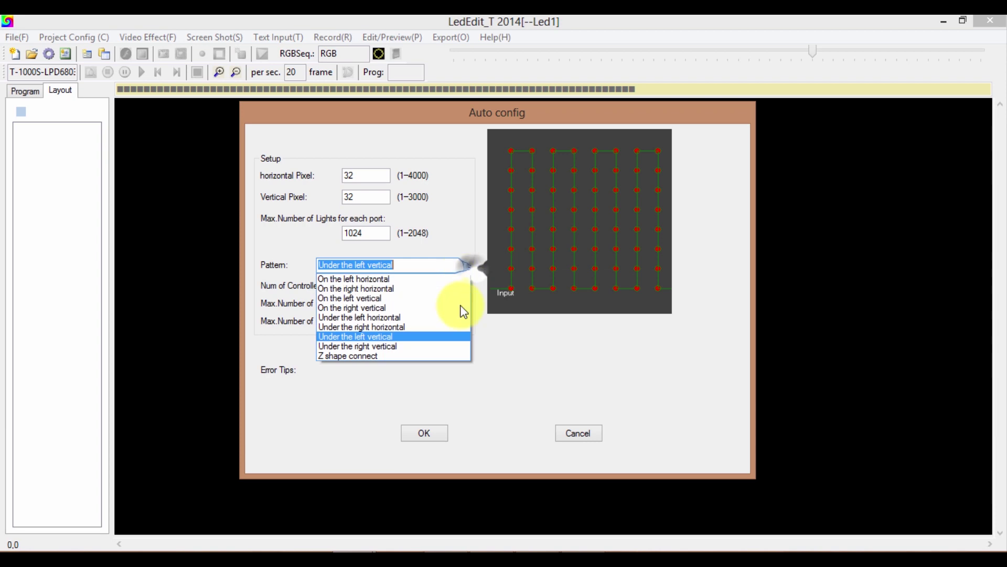
pyautogui.click(439, 341)
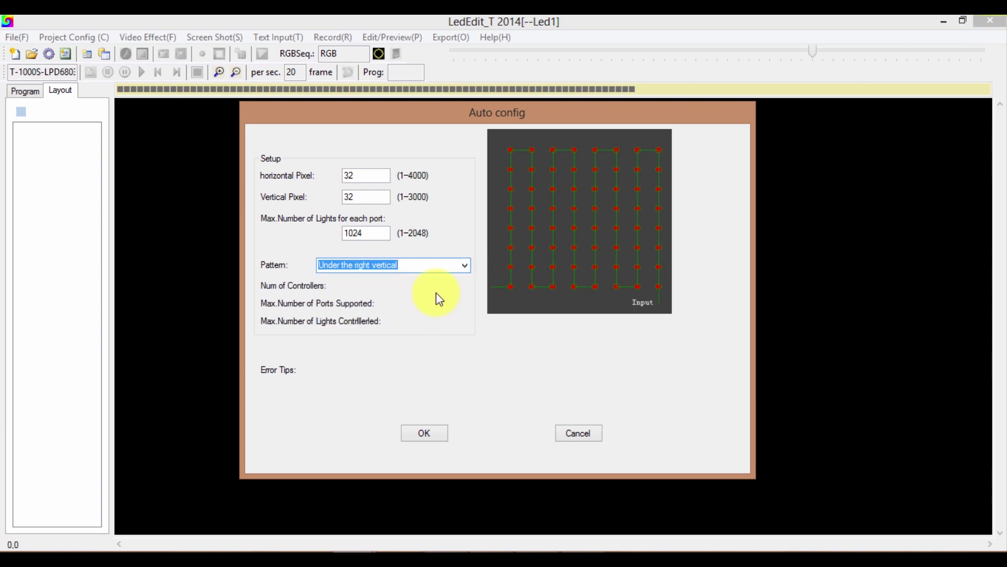
# Step: Preview the On the right horizontal wiring pattern, and generate the automatic layout with the Under the left vertical pattern
pyautogui.click(460, 263)
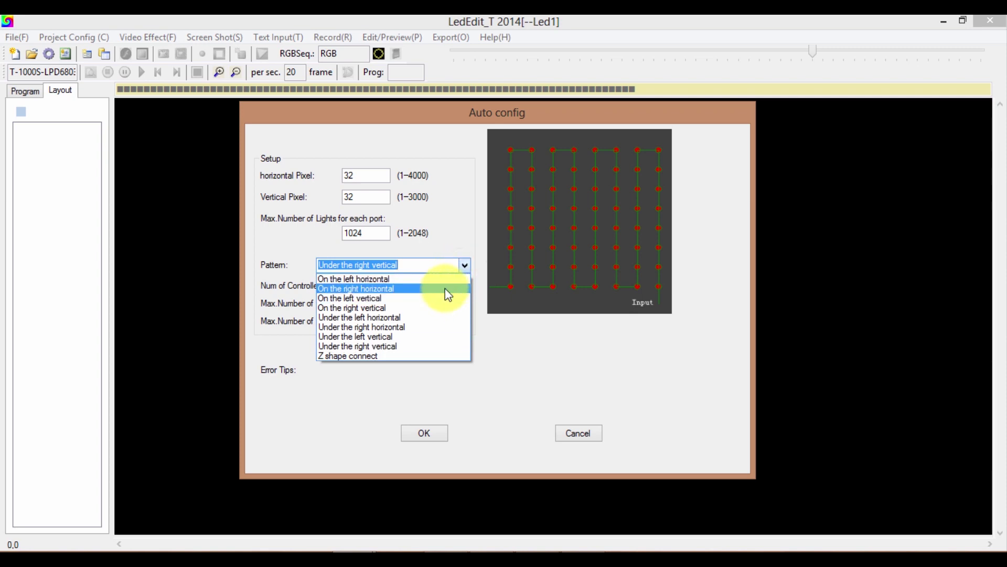
pyautogui.click(444, 288)
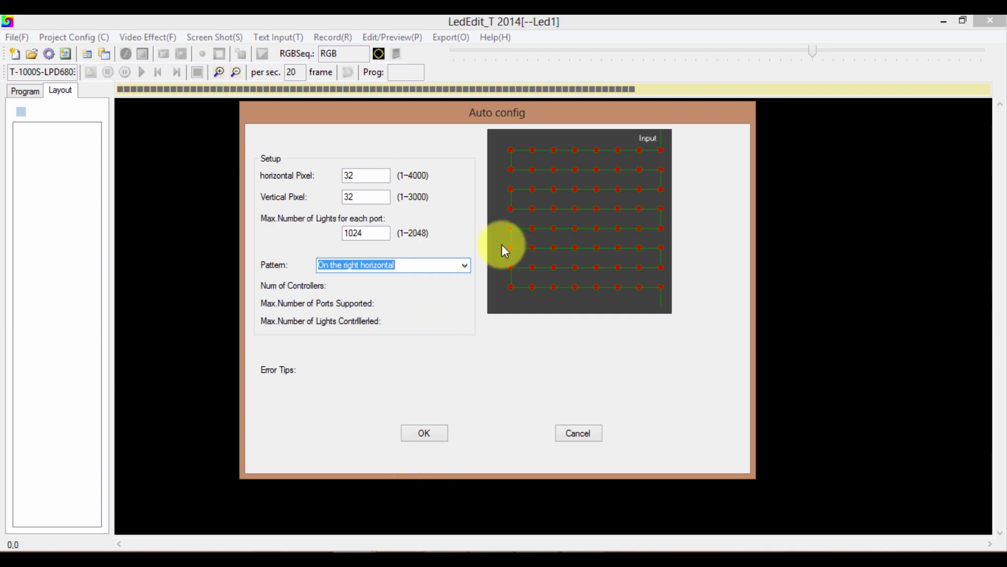
pyautogui.click(464, 265)
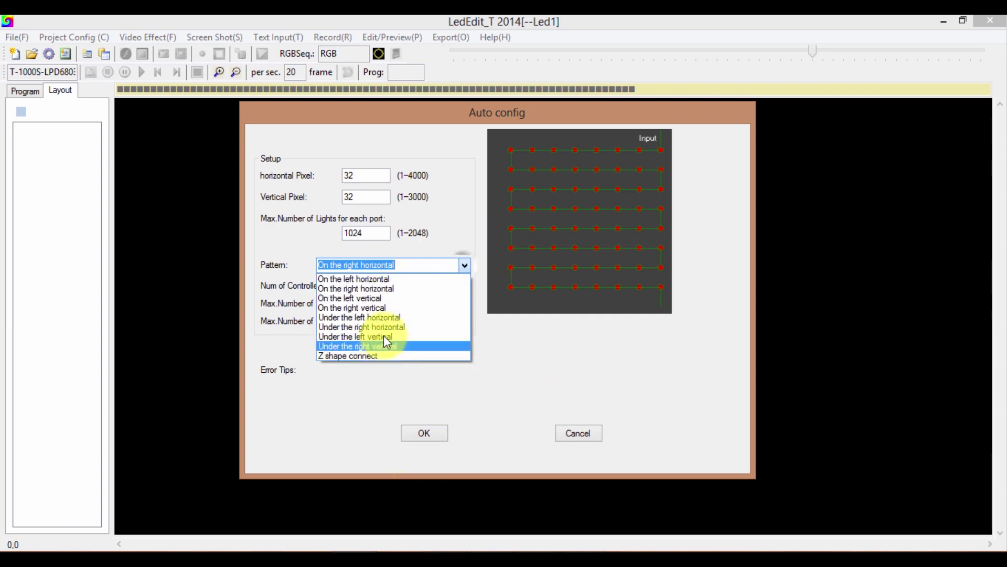
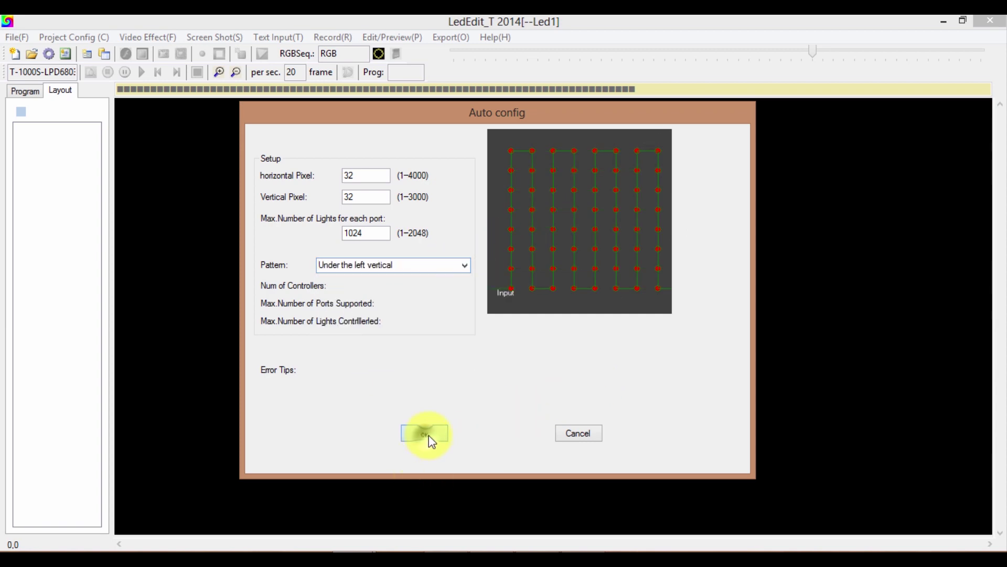
pyautogui.click(525, 303)
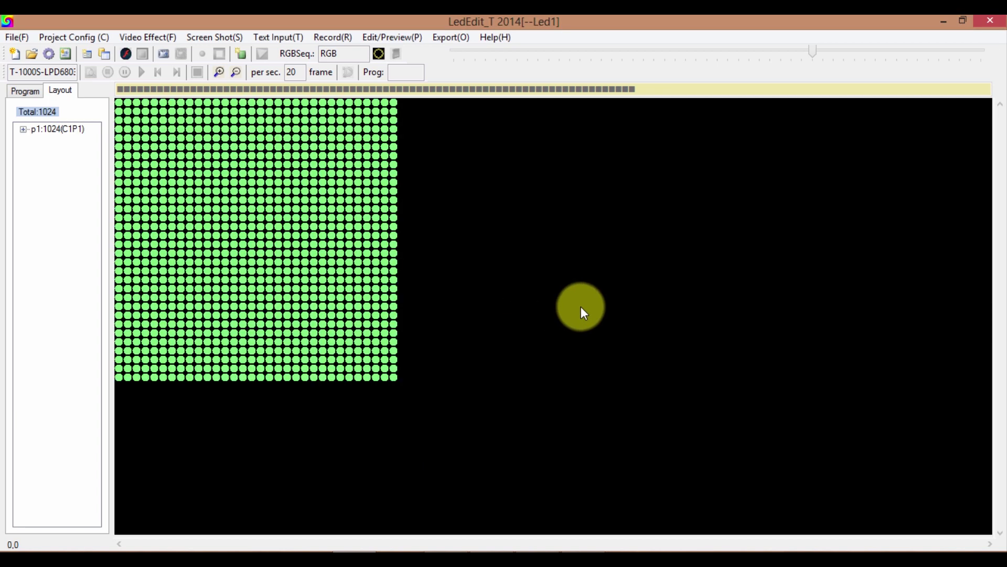
# Step: Examine the port's pixel order by highlighting the whole port p1 and its pixels 1_#1 and 1_#6 in the layout
pyautogui.click(56, 131)
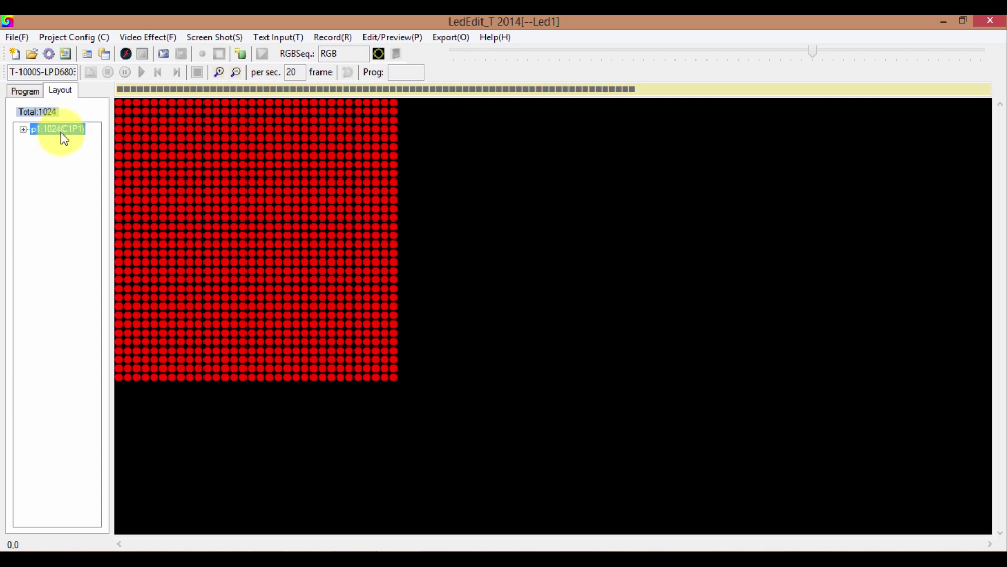
pyautogui.click(23, 129)
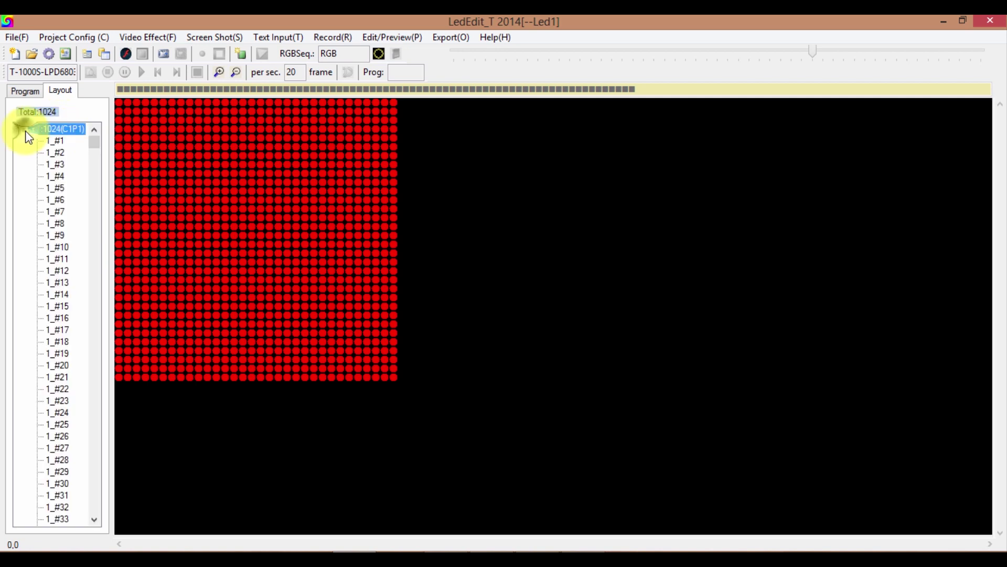
pyautogui.click(66, 145)
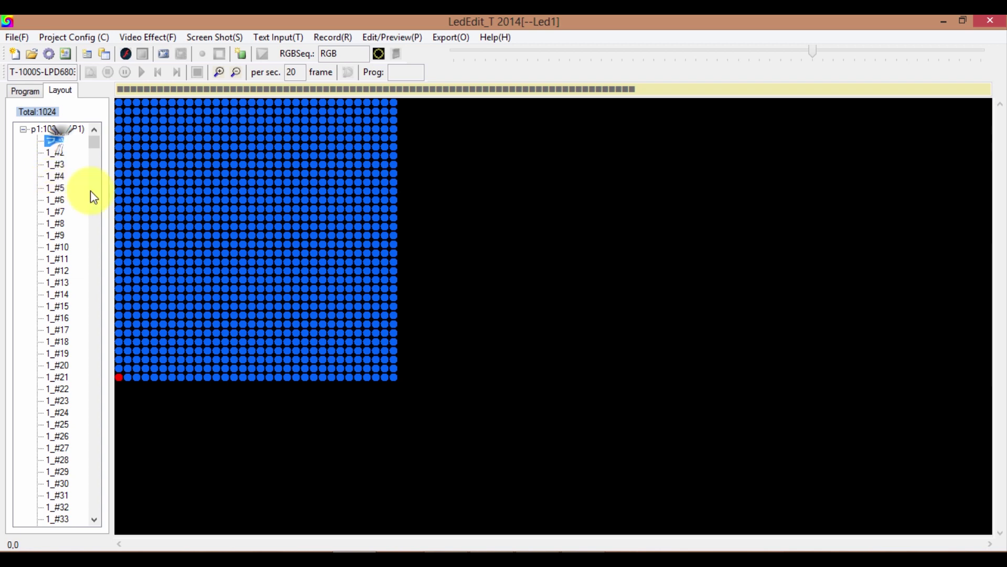
pyautogui.click(59, 200)
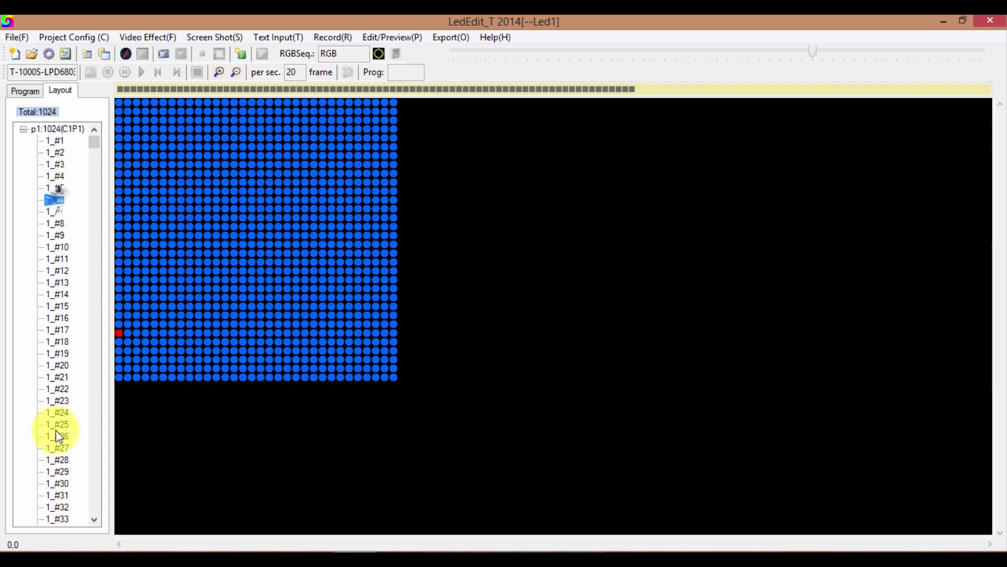
pyautogui.click(24, 130)
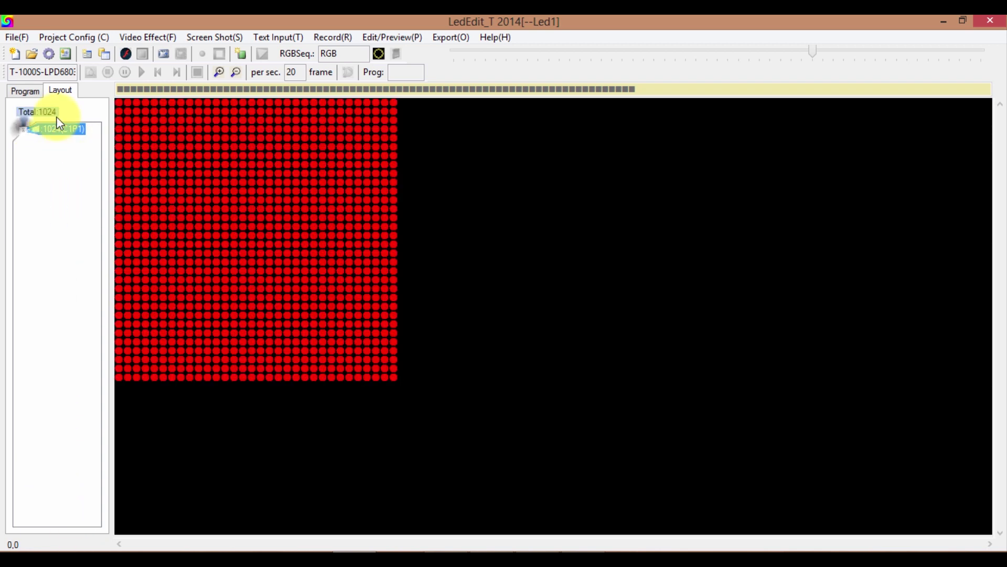
# Step: Add two programs named Program2 and Program3 to the project's program list
pyautogui.click(36, 93)
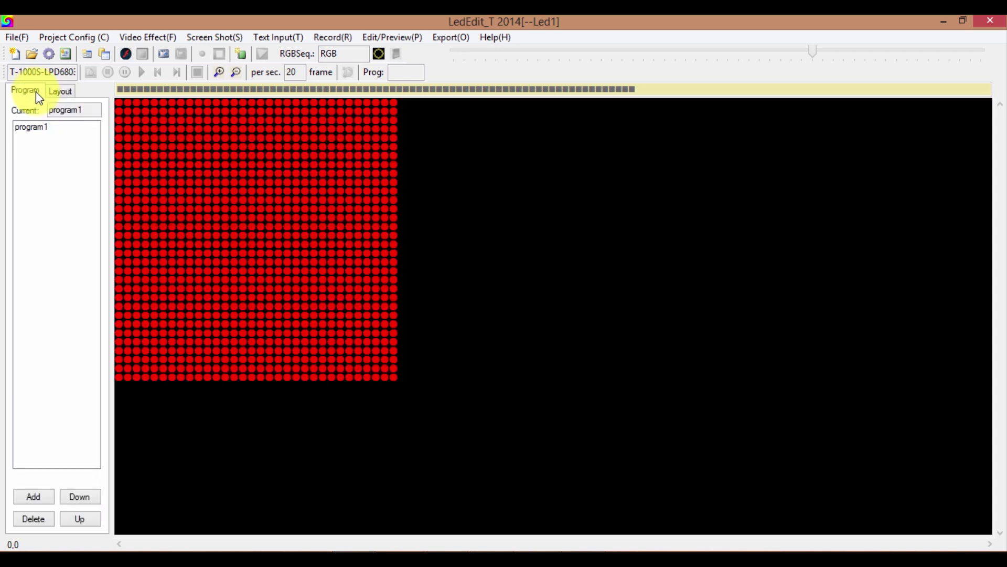
pyautogui.click(33, 128)
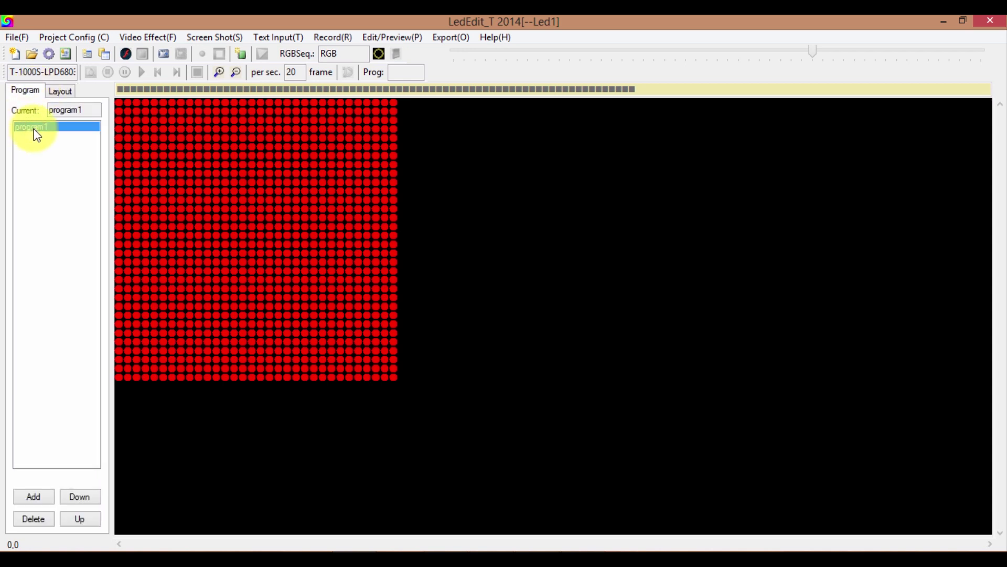
pyautogui.click(33, 497)
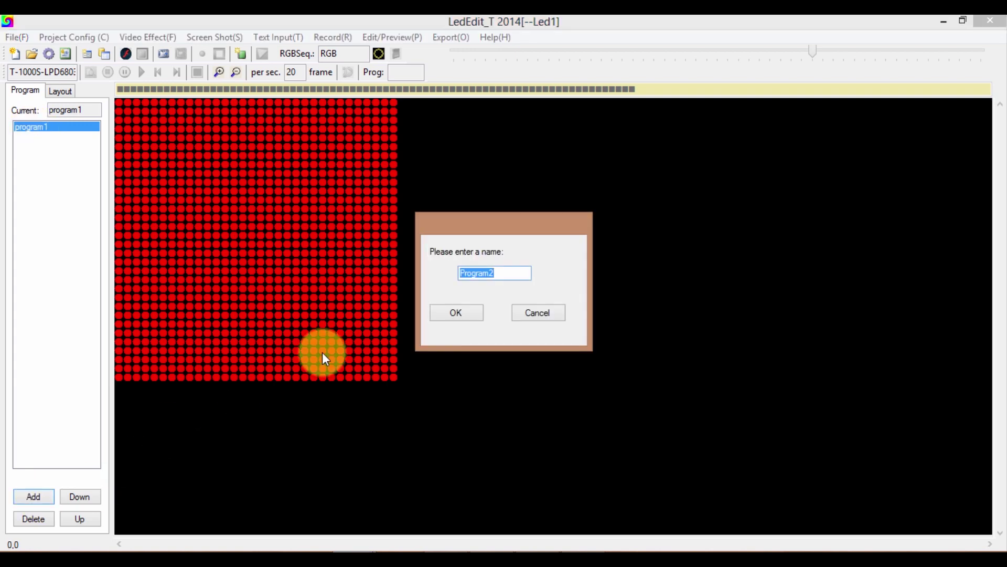
pyautogui.click(467, 318)
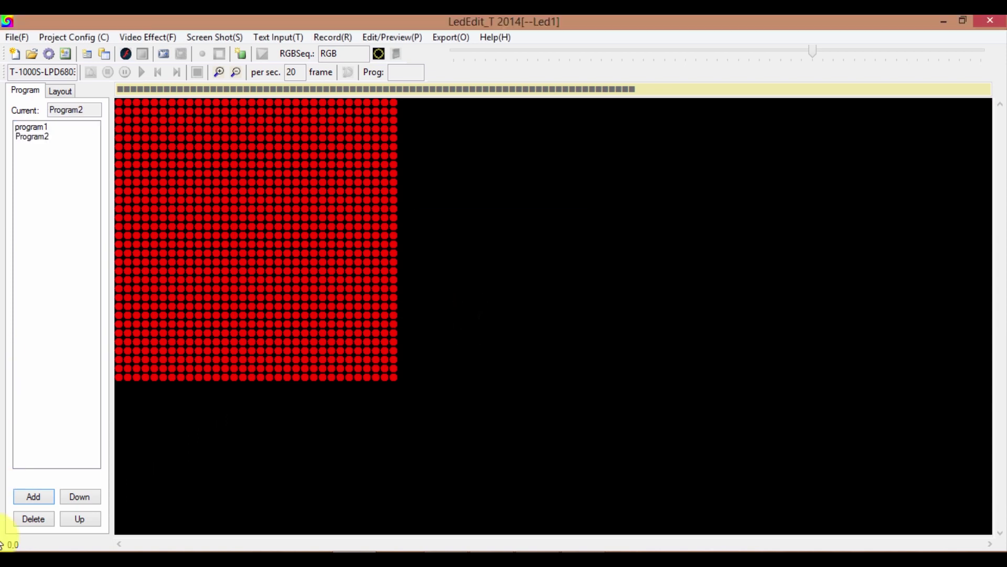
pyautogui.click(34, 498)
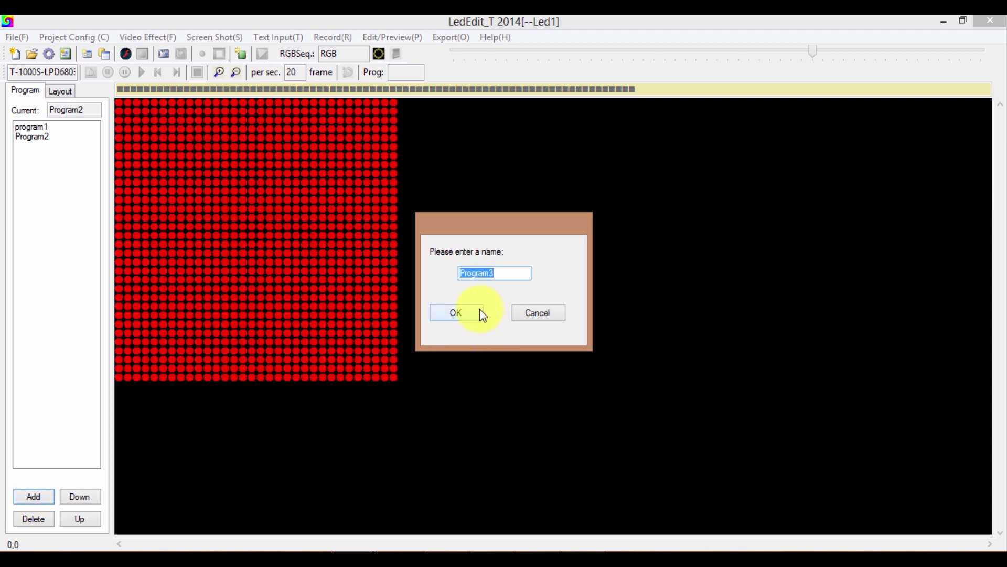
pyautogui.click(461, 317)
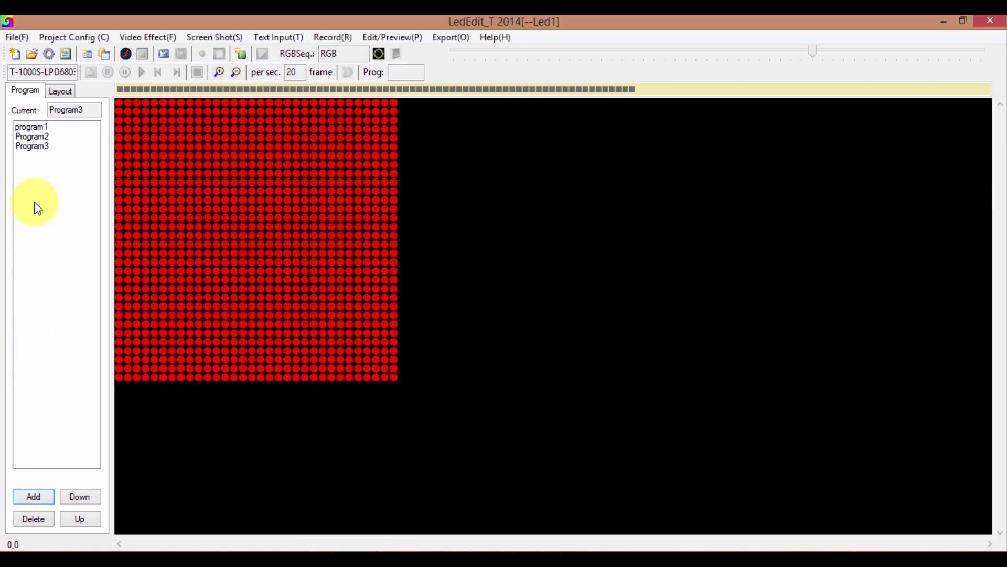
# Step: Switch through the three programs in the list and make program1 the current one
pyautogui.click(58, 128)
pyautogui.click(58, 138)
pyautogui.click(56, 146)
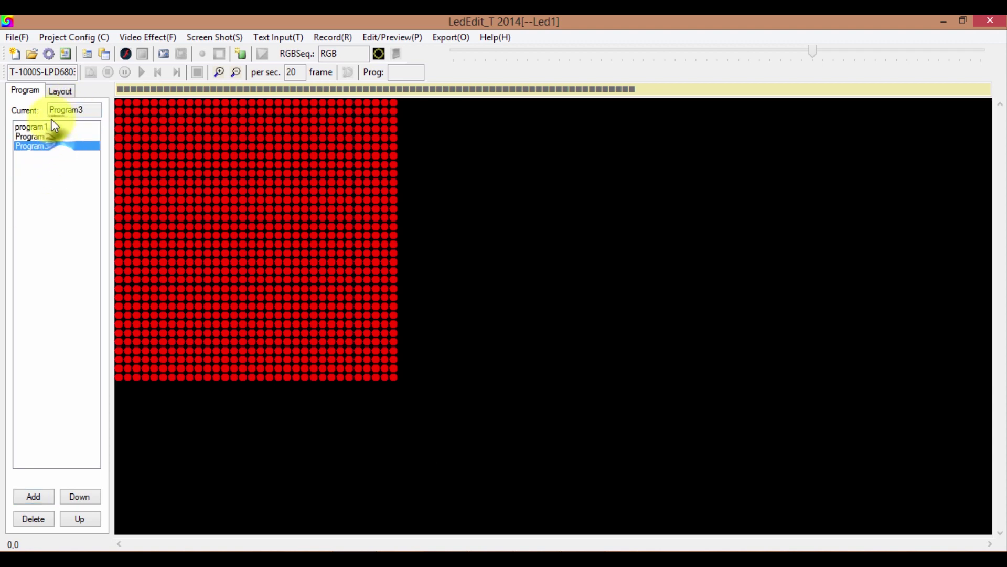
pyautogui.click(48, 127)
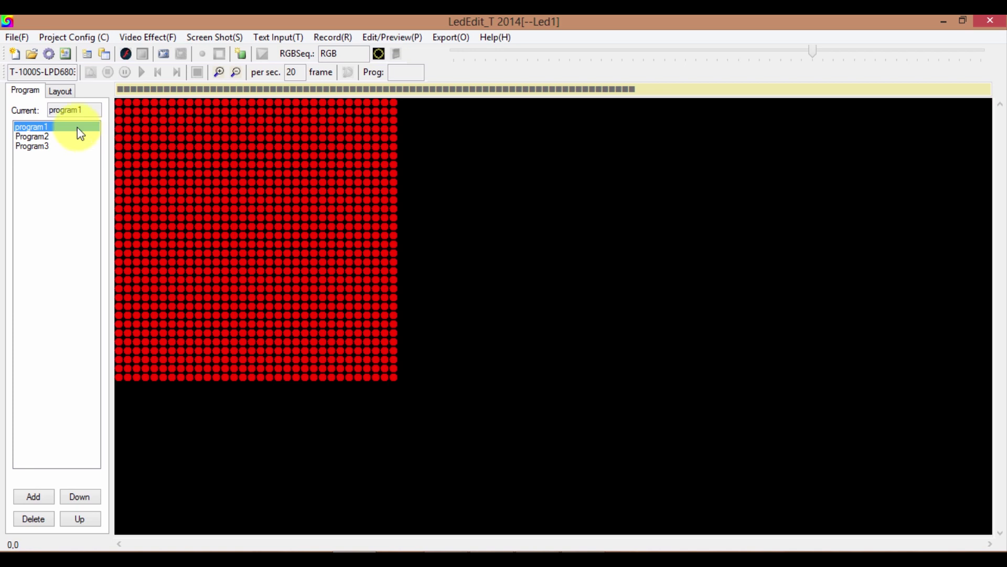
# Step: Open the SWF video effect whose file name ends in _100 (16) from the tss folder for program1
pyautogui.click(141, 38)
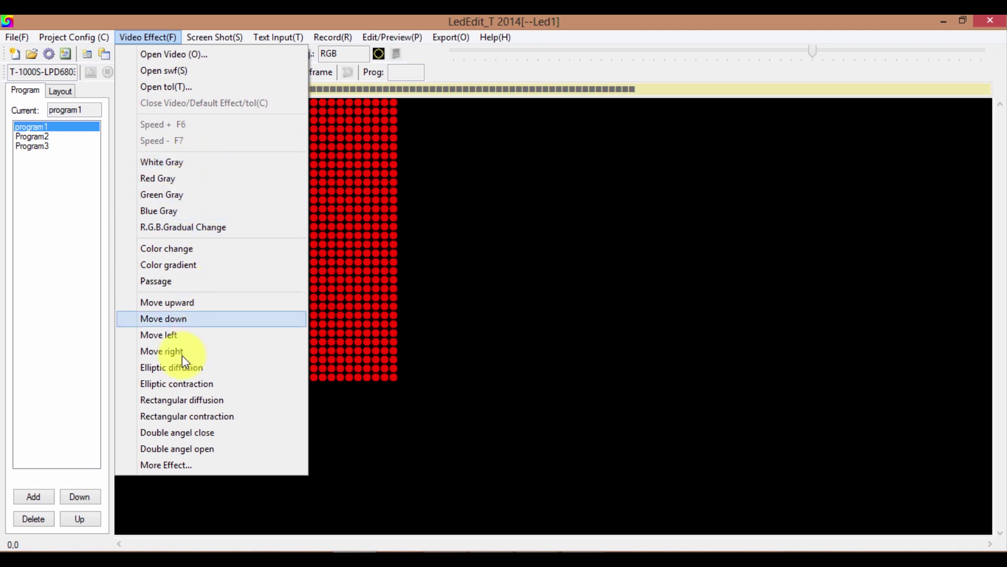
pyautogui.click(209, 57)
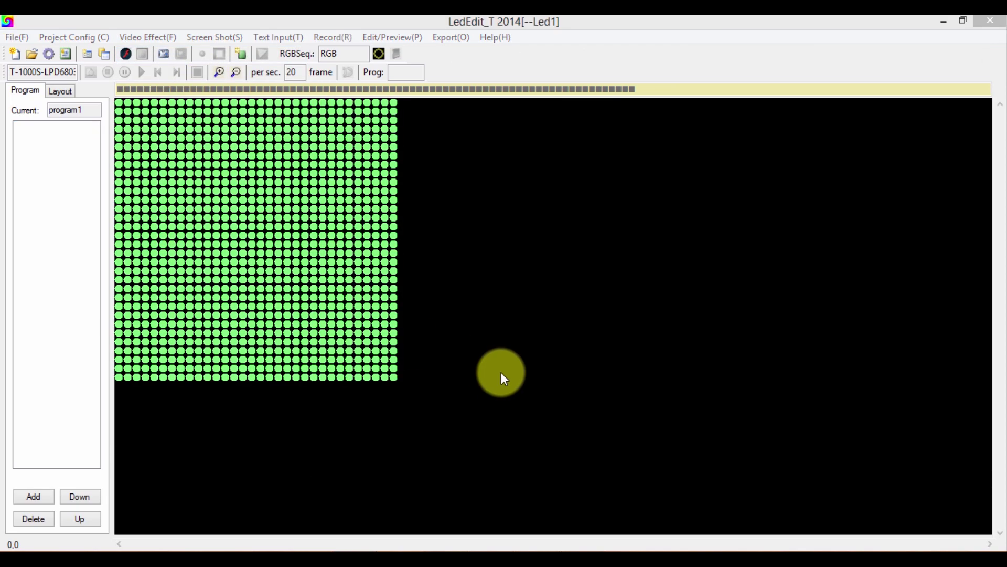
pyautogui.moveTo(194, 57); pyautogui.dragTo(402, 92)
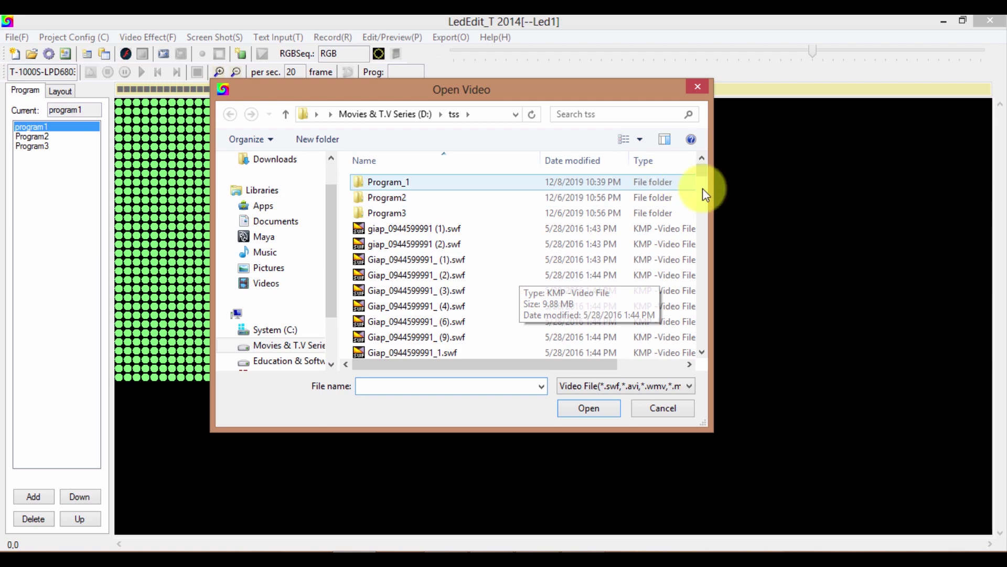
pyautogui.moveTo(703, 171); pyautogui.dragTo(670, 158)
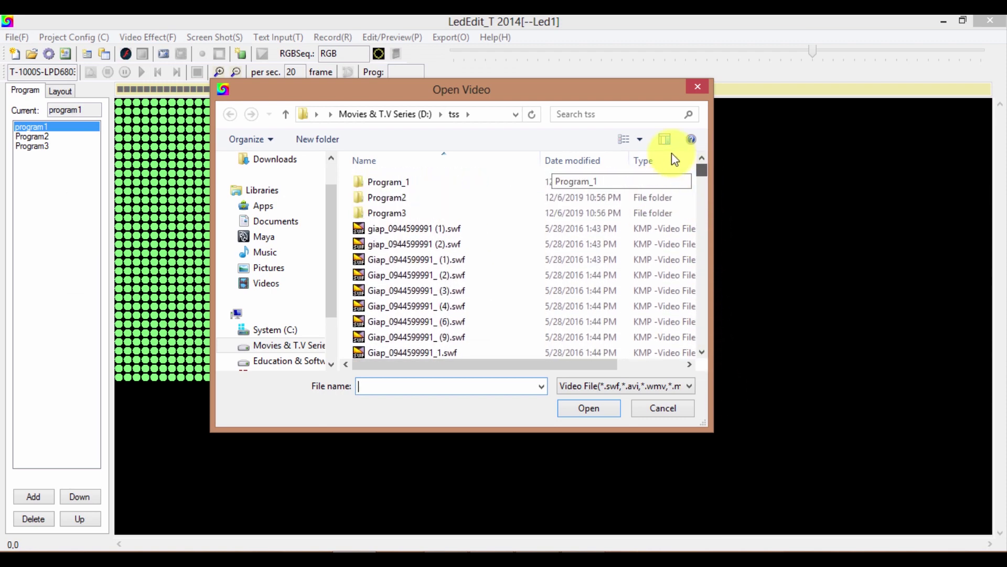
pyautogui.click(514, 301)
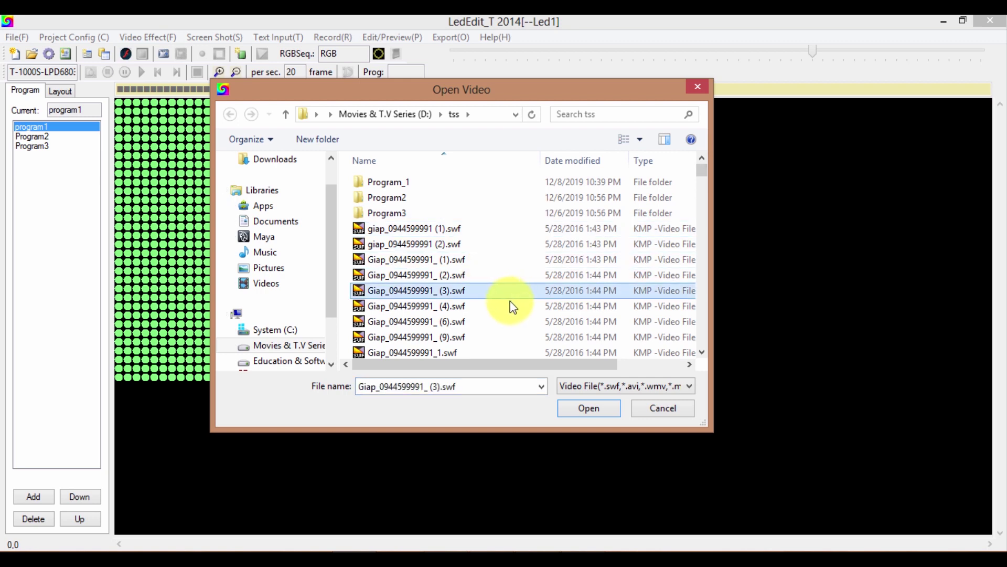
pyautogui.scroll(-5, 513, 307)
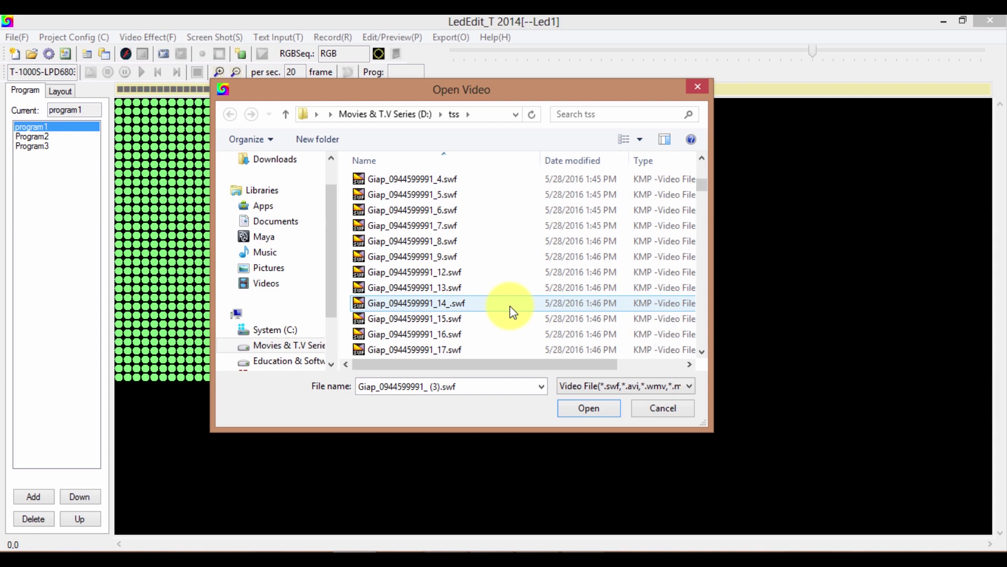
pyautogui.scroll(-5, 511, 315)
pyautogui.click(513, 319)
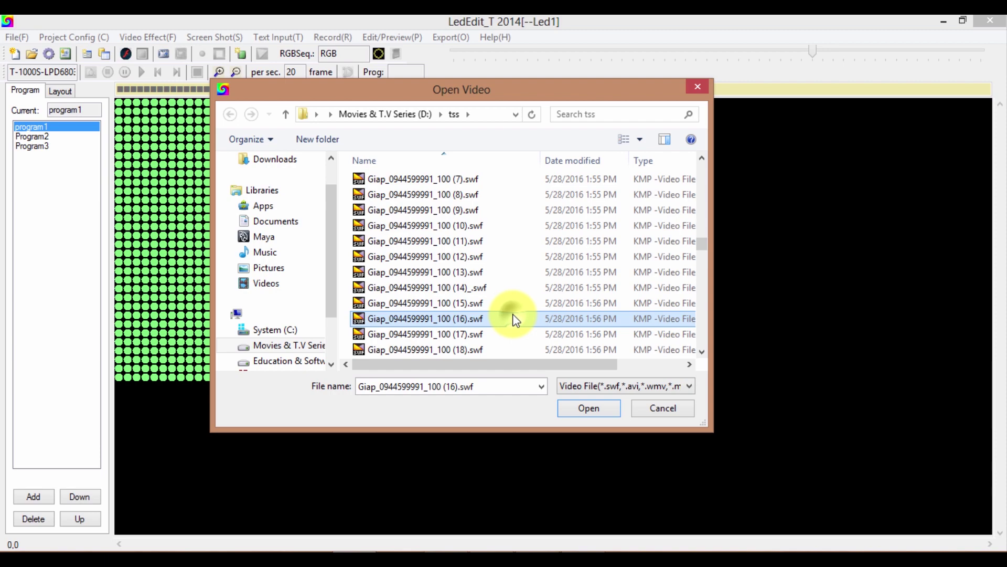
pyautogui.click(587, 409)
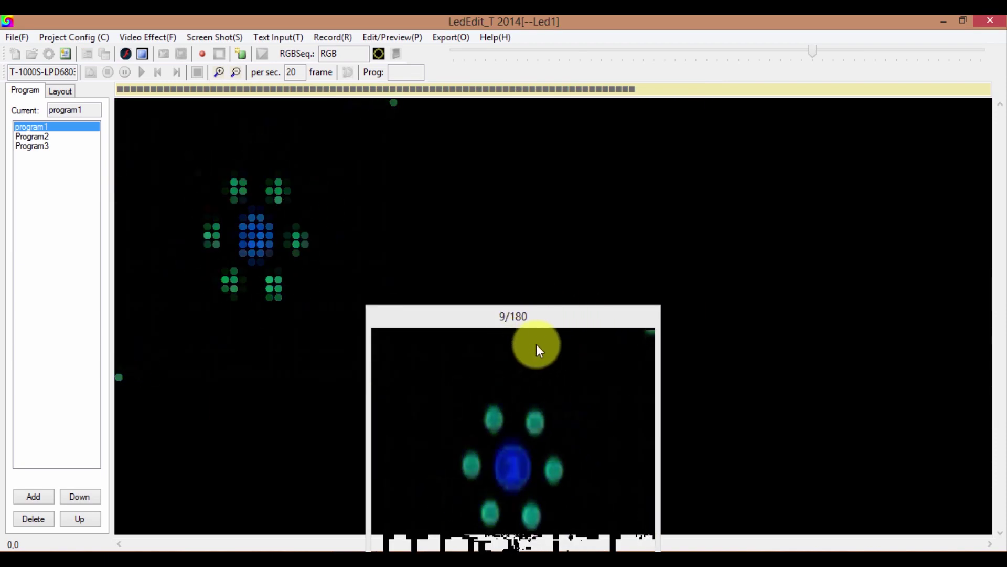
# Step: Move the video preview window clear of the LED layout and adjust the layout's display size
pyautogui.moveTo(501, 319); pyautogui.dragTo(670, 150)
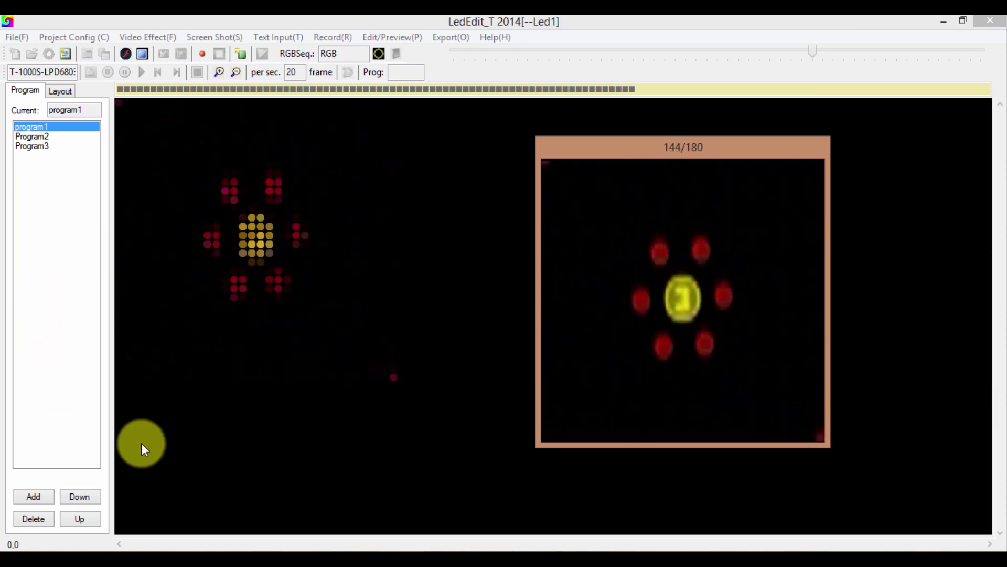
pyautogui.click(235, 73)
pyautogui.click(235, 73)
pyautogui.click(235, 73)
pyautogui.click(235, 74)
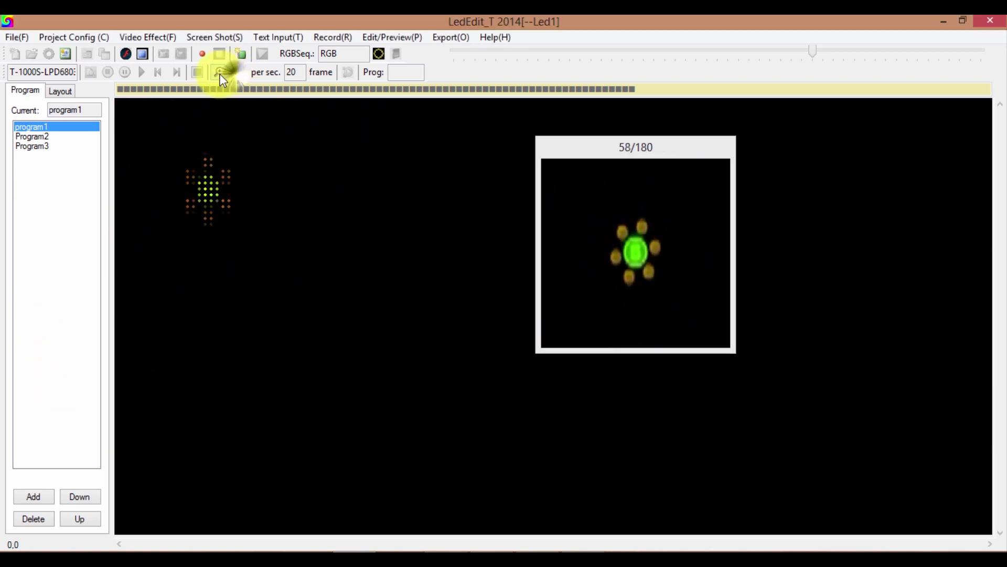
pyautogui.click(219, 74)
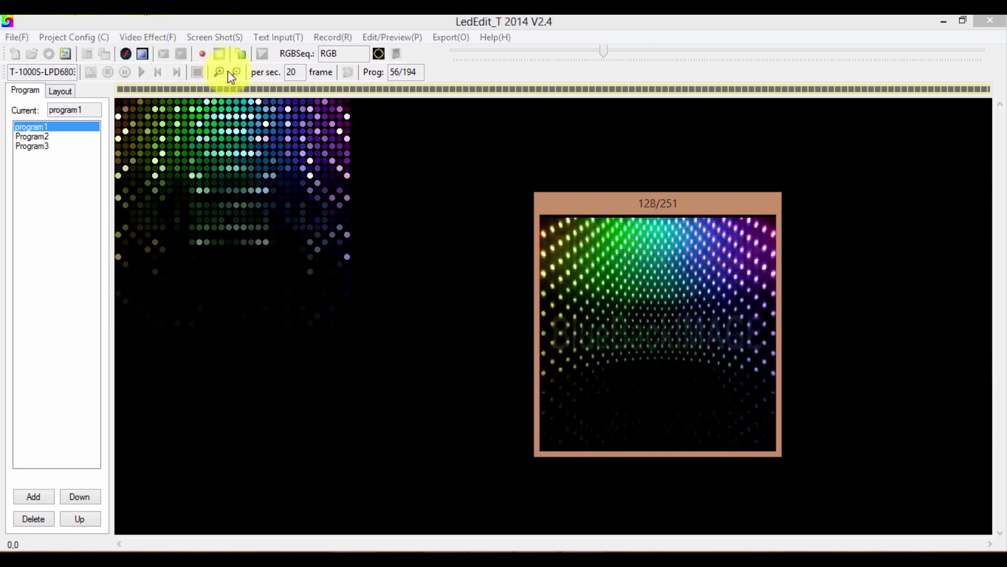
# Step: Record the playing video effect into program1 up to frame 254, and close the video
pyautogui.click(201, 54)
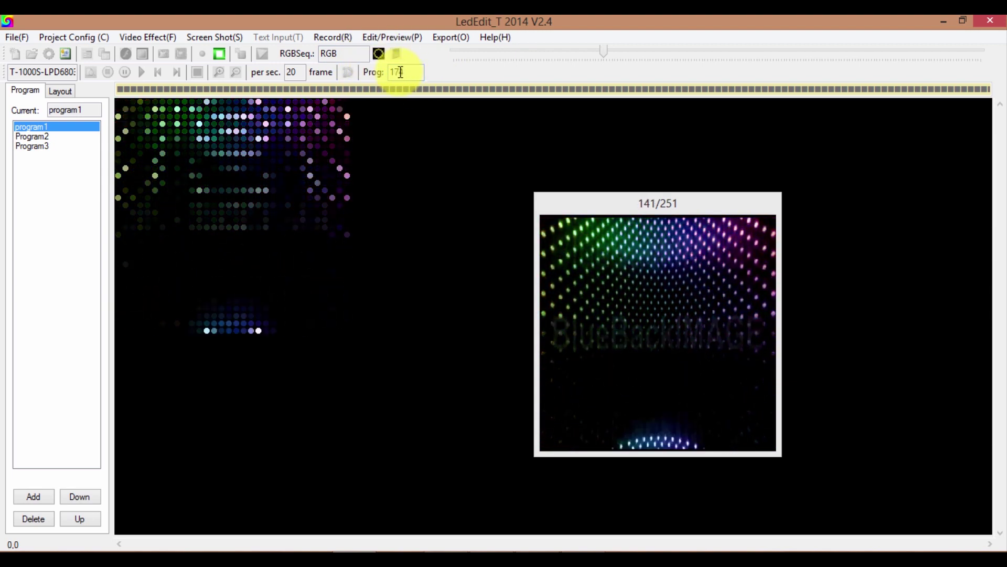
pyautogui.click(218, 54)
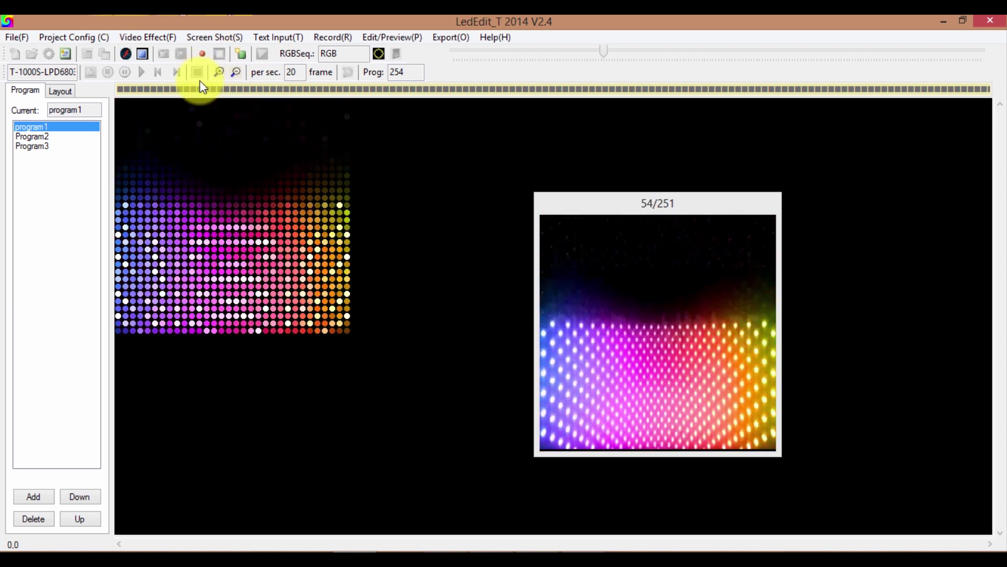
pyautogui.click(144, 55)
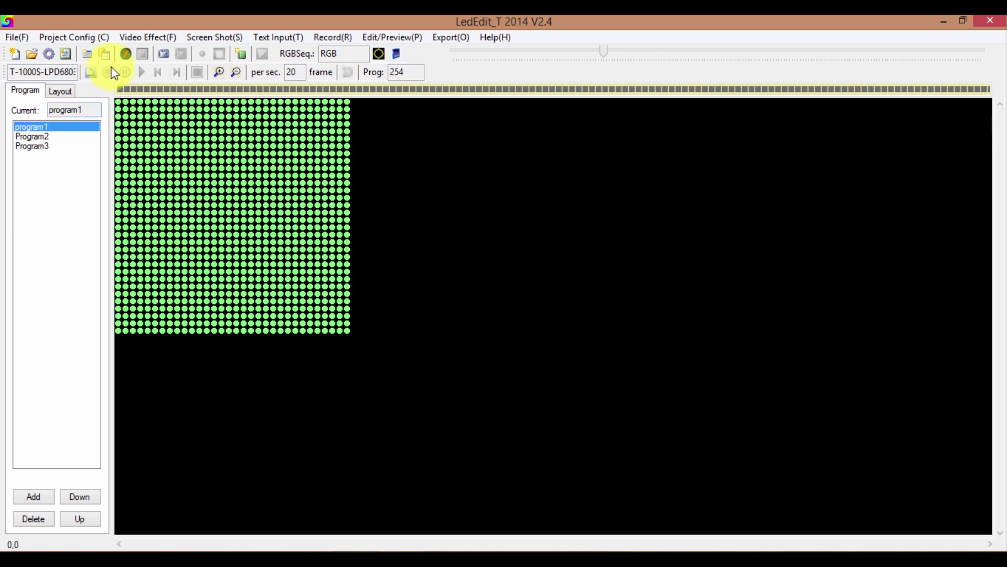
# Step: Play back program1's recording and scrub back and forth through its frames to the last one
pyautogui.click(91, 76)
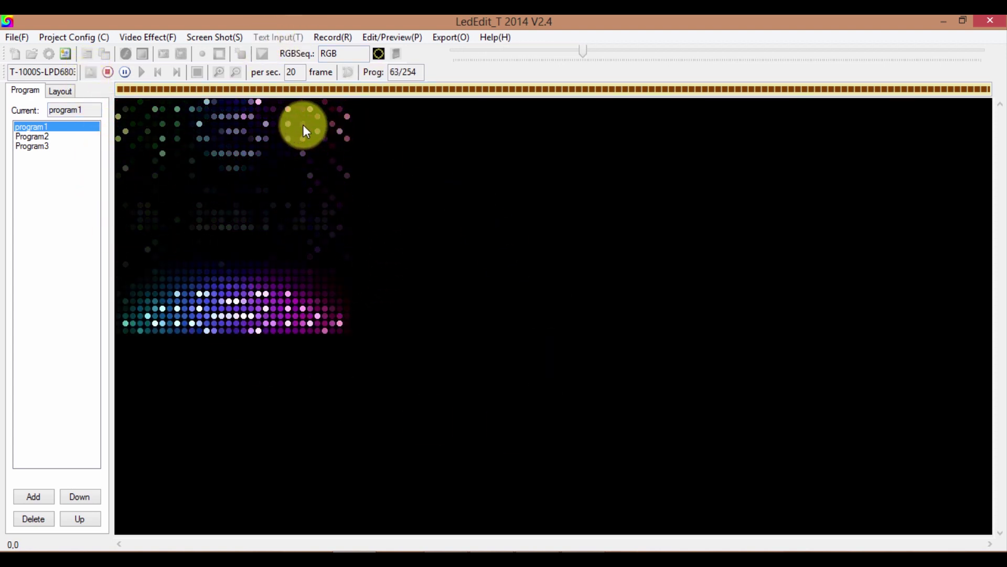
pyautogui.click(856, 52)
pyautogui.click(777, 52)
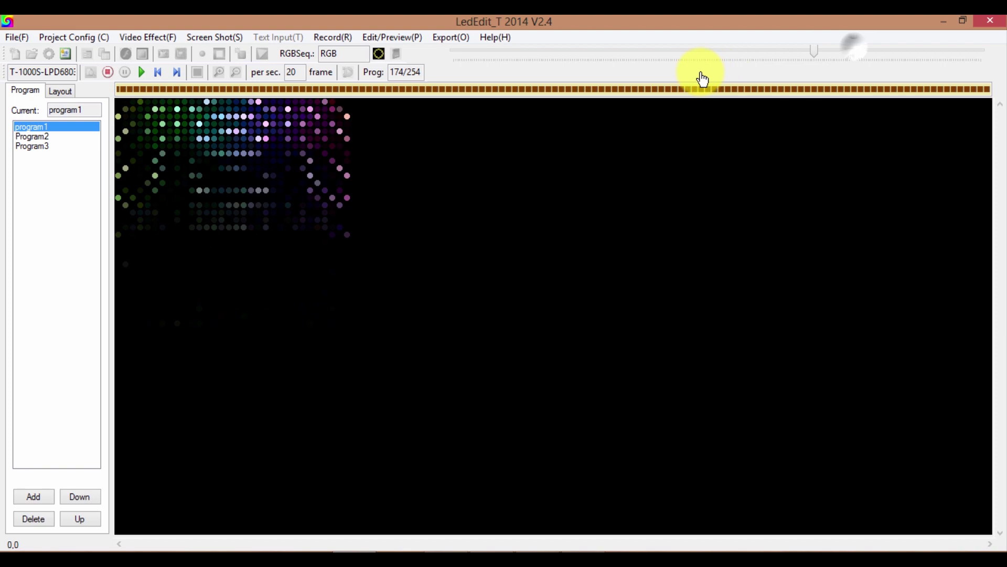
pyautogui.click(581, 55)
pyautogui.moveTo(792, 61); pyautogui.dragTo(407, 74)
pyautogui.moveTo(881, 49); pyautogui.dragTo(1005, 50)
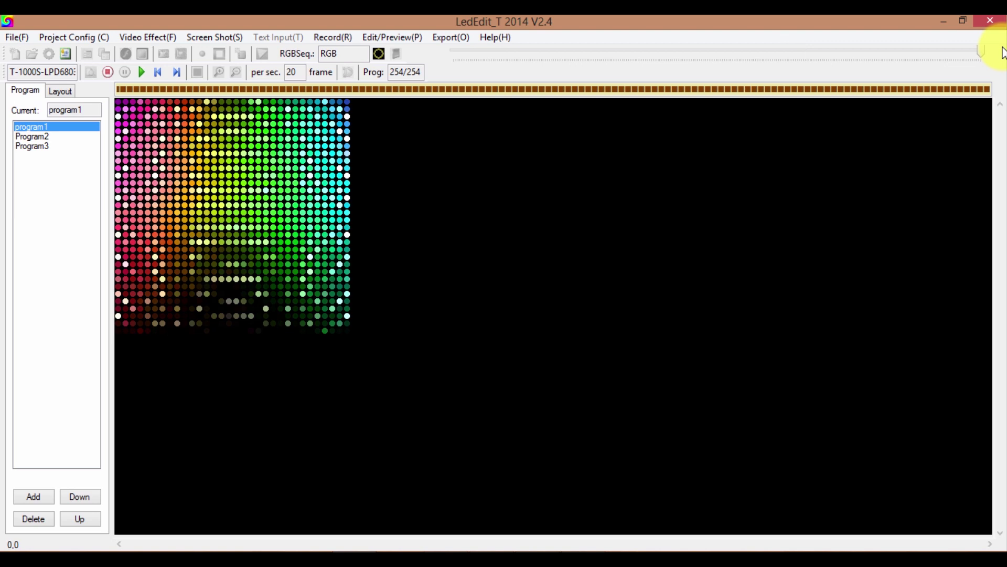
# Step: Scrub back and forth through program1's recorded frames to examine the effect at different points along the timeline
pyautogui.moveTo(985, 55); pyautogui.dragTo(393, 77)
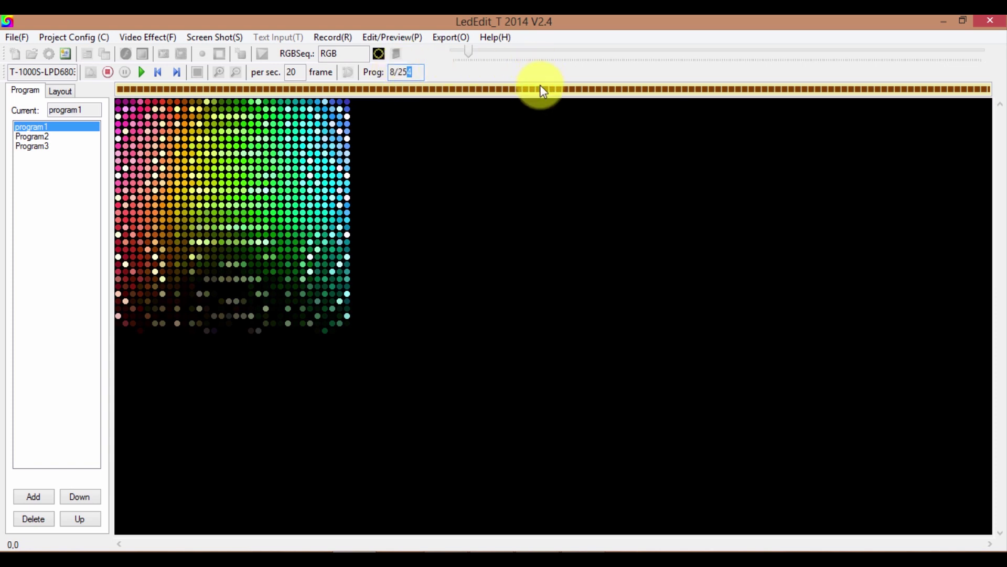
pyautogui.click(598, 90)
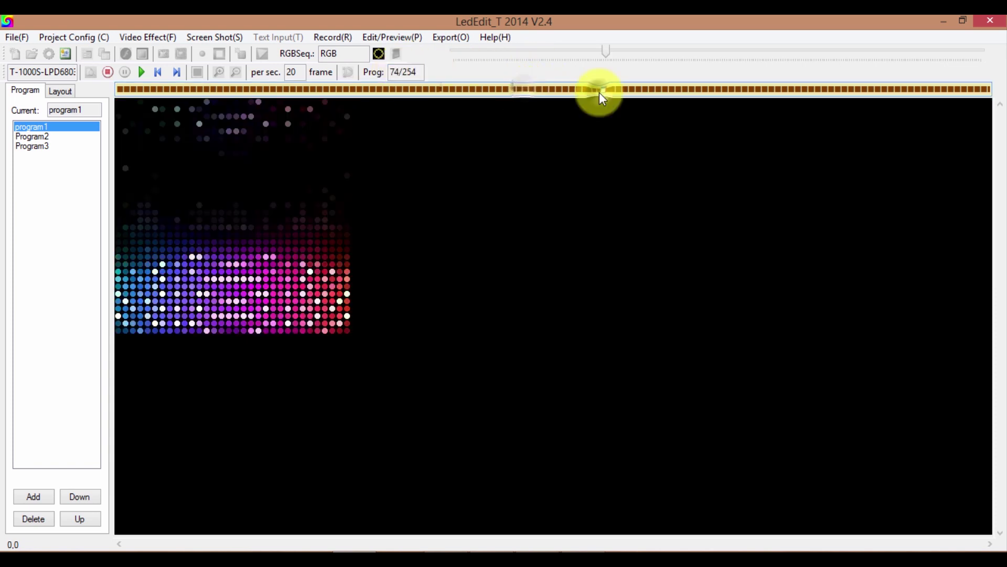
pyautogui.click(534, 87)
pyautogui.moveTo(525, 88); pyautogui.dragTo(461, 87)
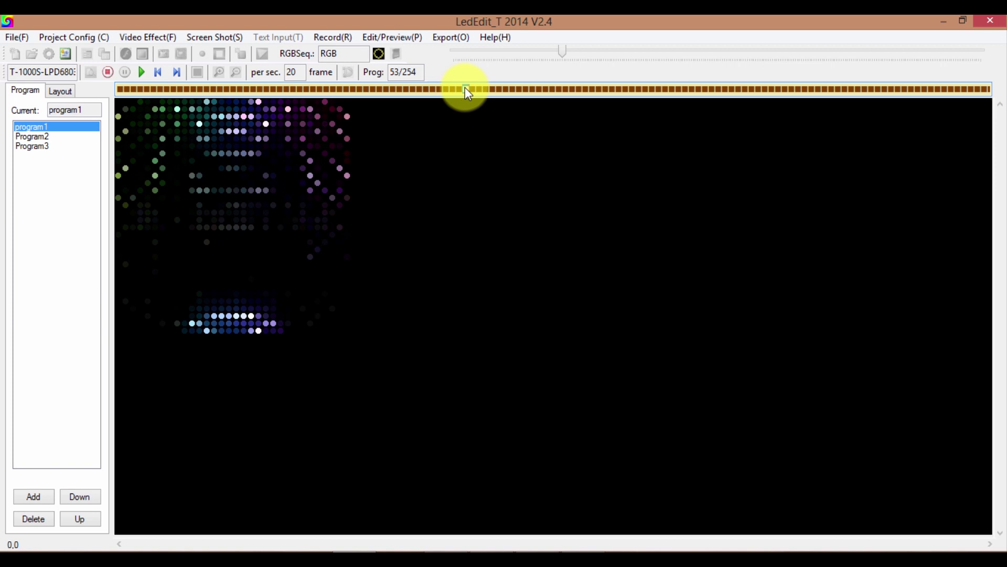
pyautogui.moveTo(465, 87)
pyautogui.mouseDown()
pyautogui.moveTo(601, 92)
pyautogui.moveTo(272, 97)
pyautogui.moveTo(471, 86)
pyautogui.moveTo(459, 87)
pyautogui.mouseUp()
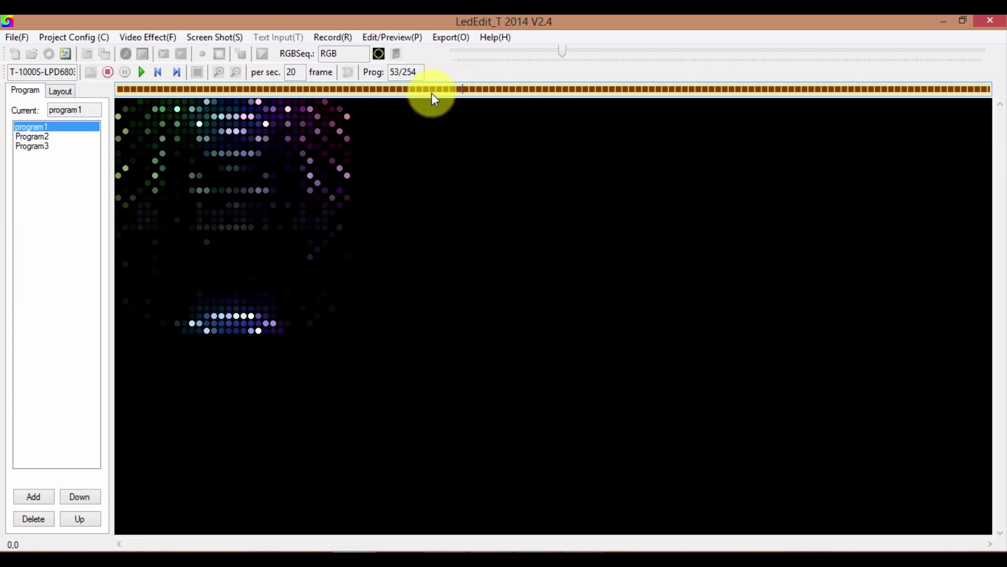
pyautogui.moveTo(433, 98); pyautogui.dragTo(434, 98)
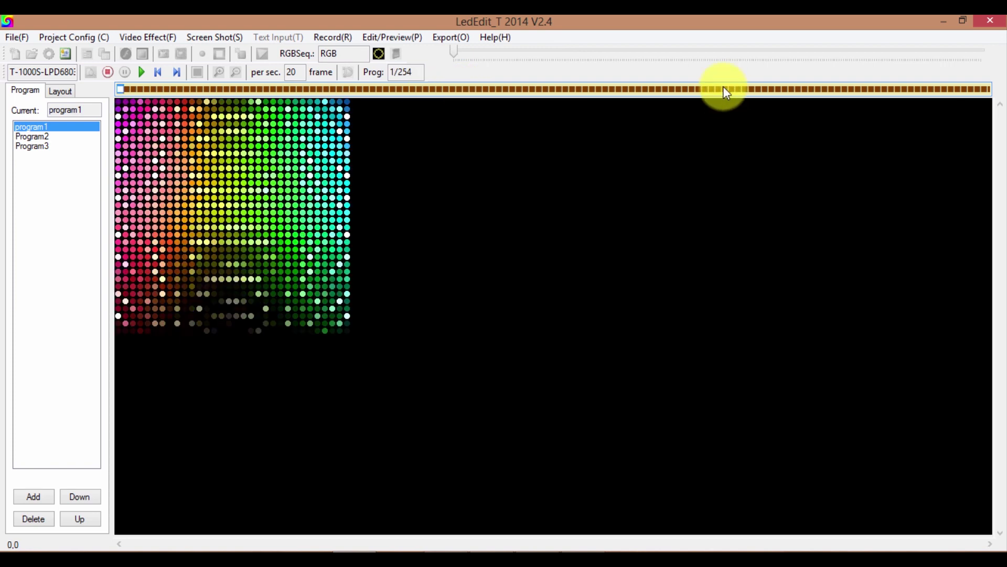
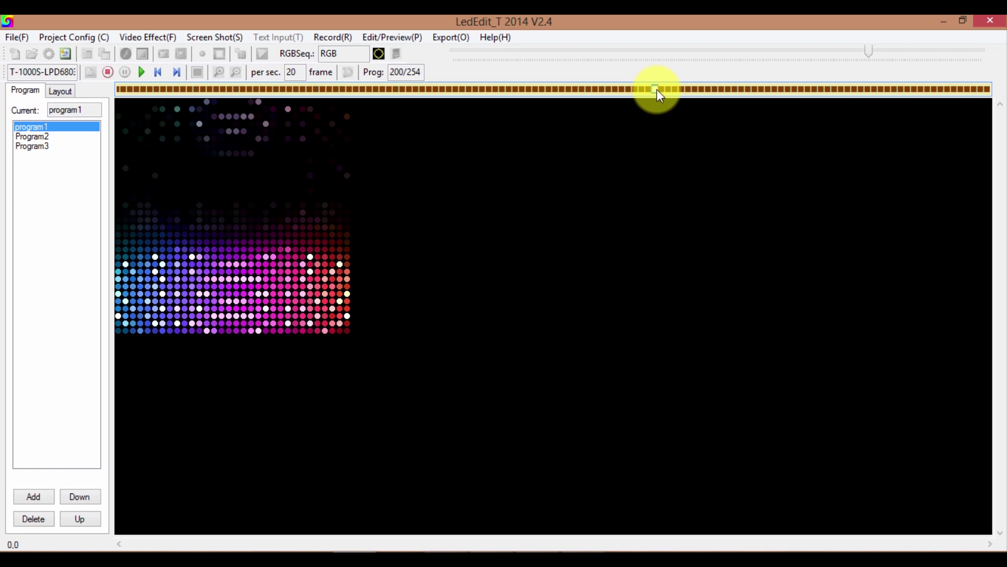
# Step: Select frames 200 to 254 at the end of program1's timeline and delete them
pyautogui.click(657, 90)
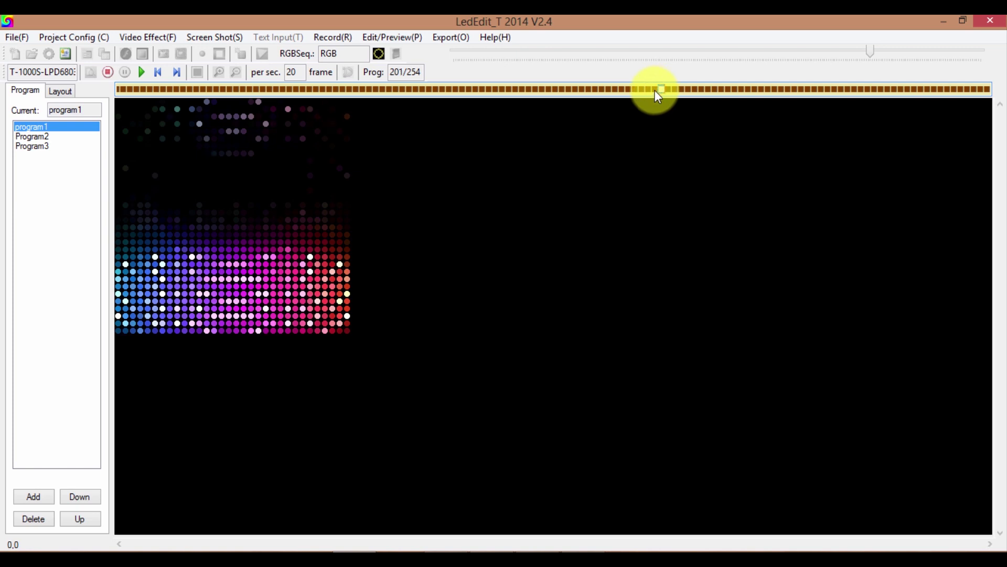
pyautogui.click(656, 90)
pyautogui.moveTo(654, 90); pyautogui.dragTo(998, 84)
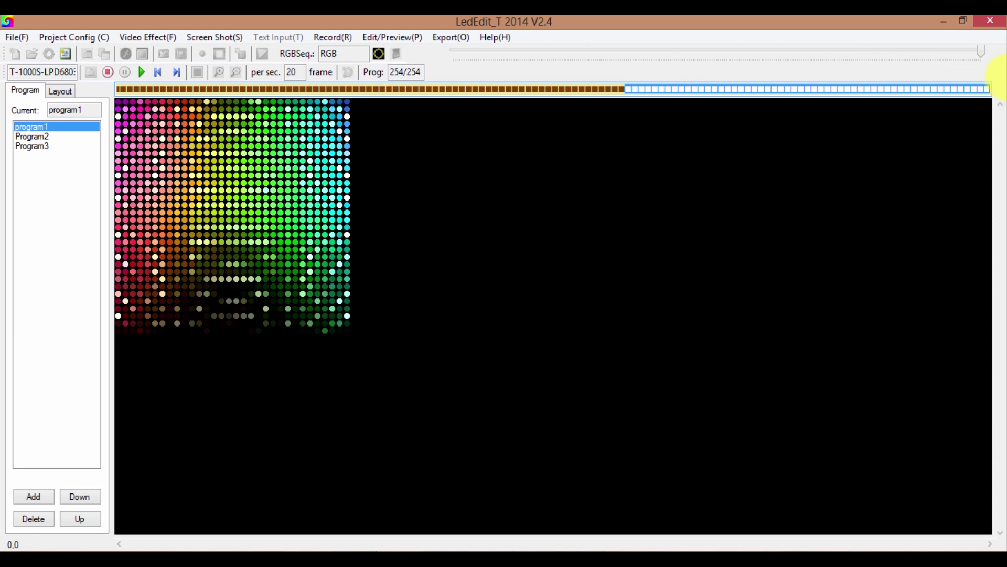
pyautogui.rightClick(667, 90)
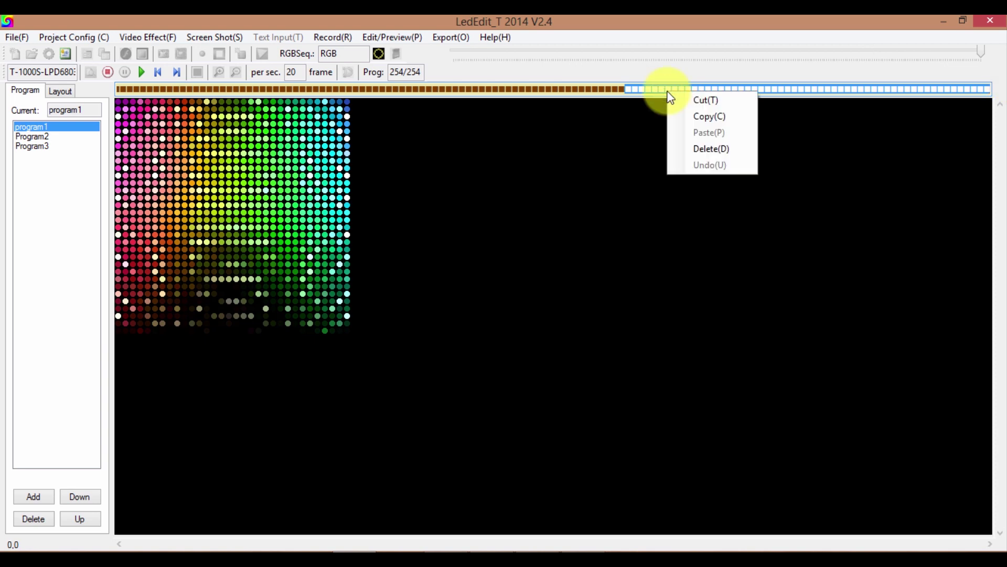
pyautogui.click(716, 155)
# Step: Delete frames 1 to 20 from program1's recording, and save and exit frame editing
pyautogui.click(492, 90)
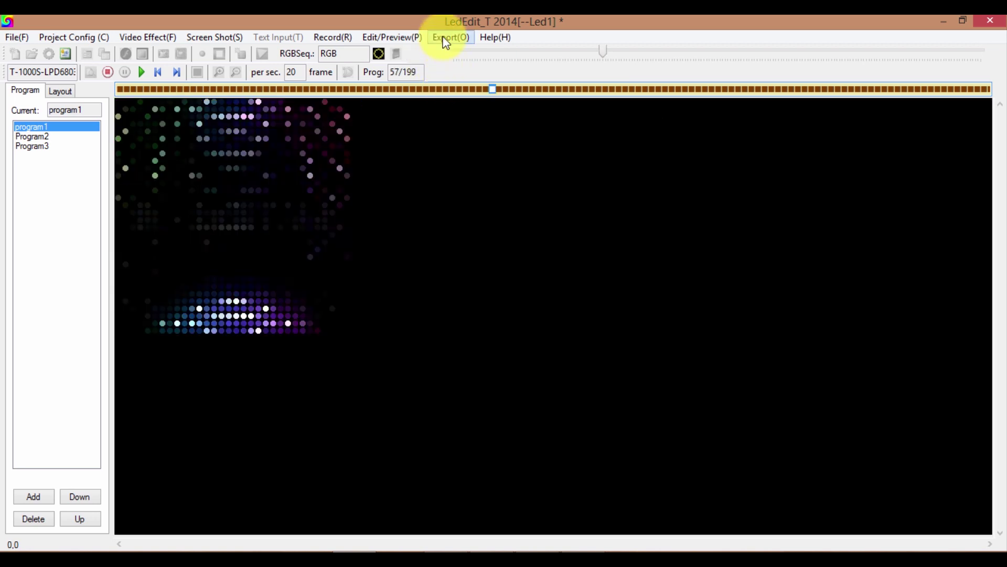
pyautogui.click(403, 40)
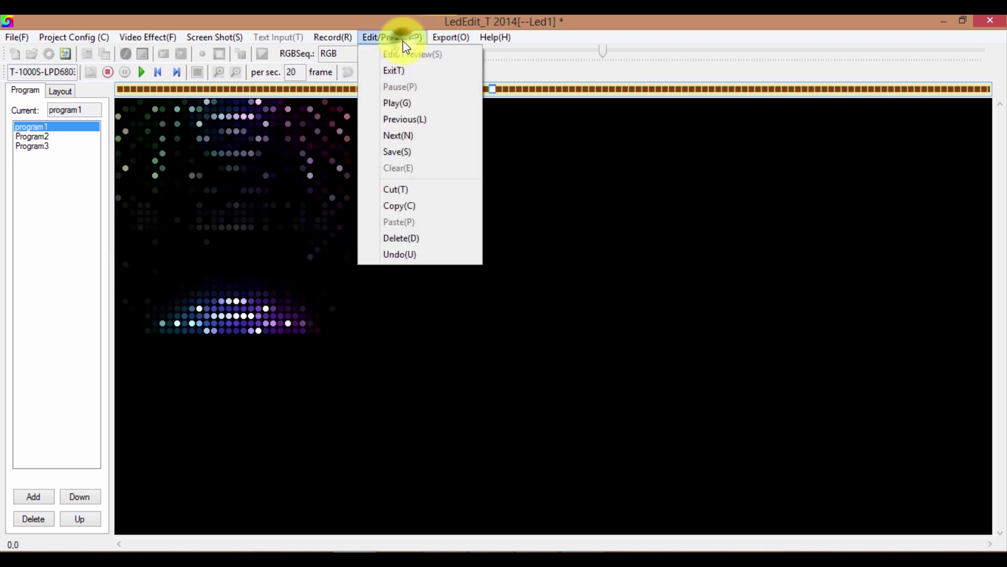
pyautogui.click(435, 237)
pyautogui.moveTo(546, 240); pyautogui.dragTo(593, 249)
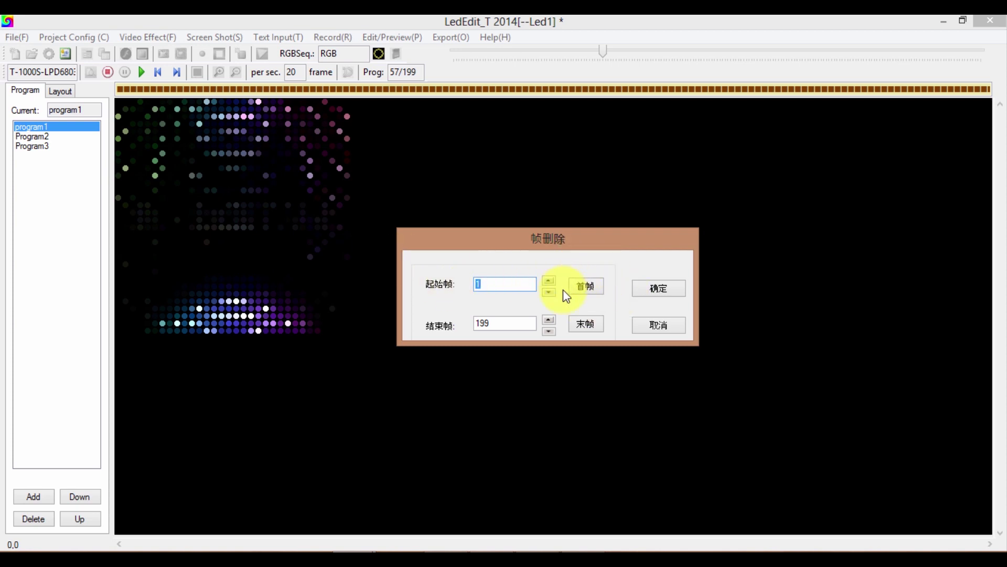
pyautogui.doubleClick(504, 322)
pyautogui.write('20')
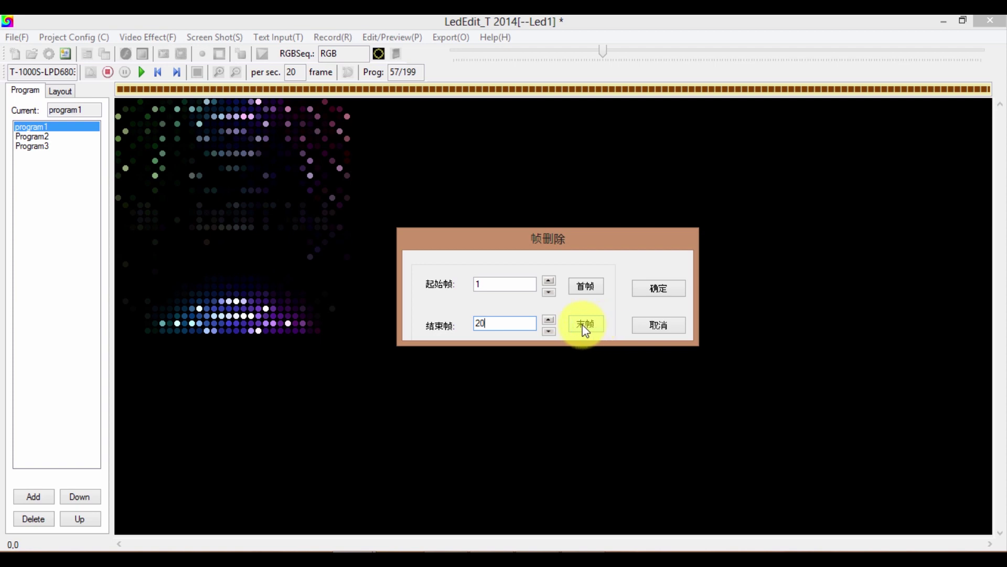
pyautogui.moveTo(535, 324); pyautogui.dragTo(475, 323)
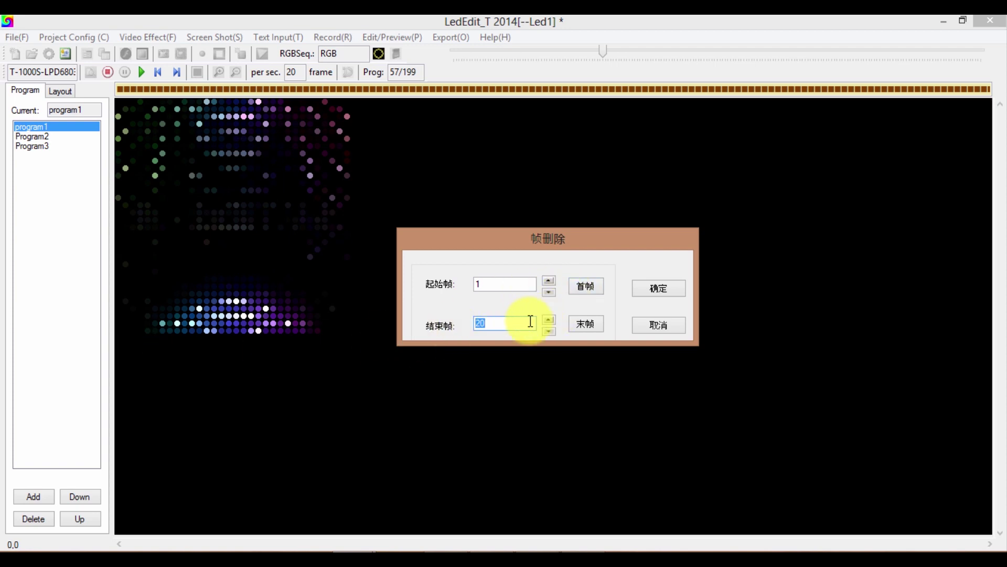
pyautogui.click(596, 329)
pyautogui.moveTo(507, 325); pyautogui.dragTo(350, 333)
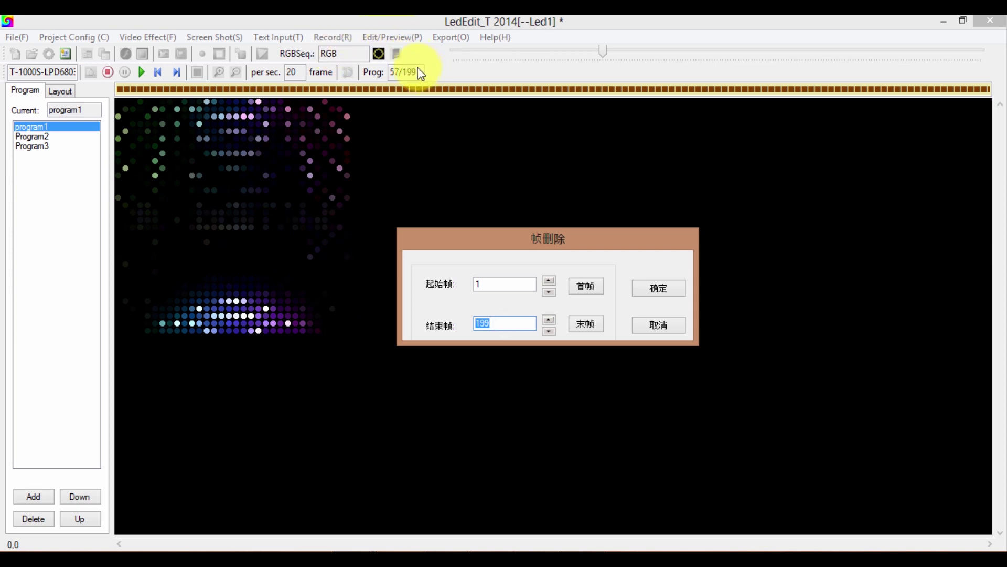
pyautogui.write('20')
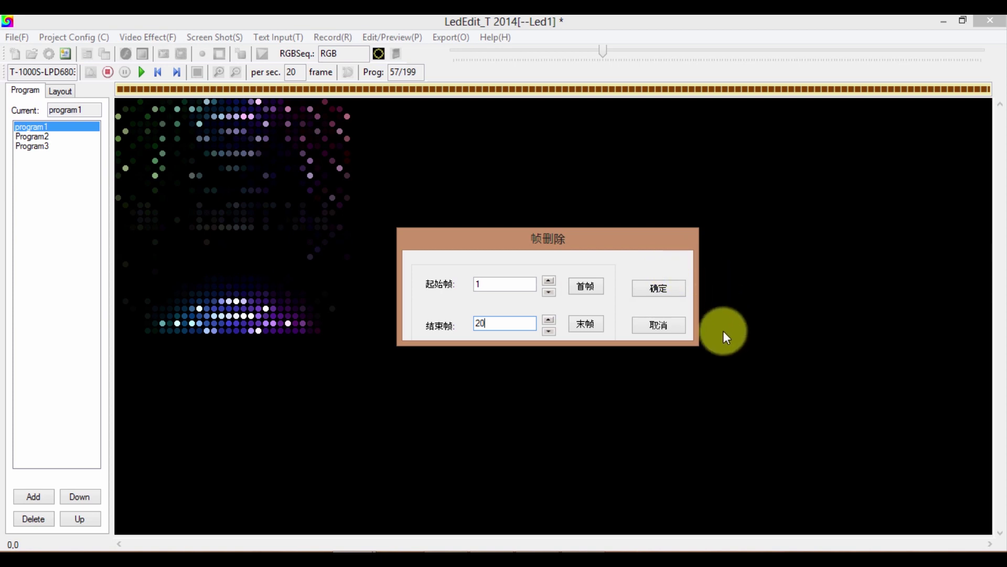
pyautogui.click(665, 296)
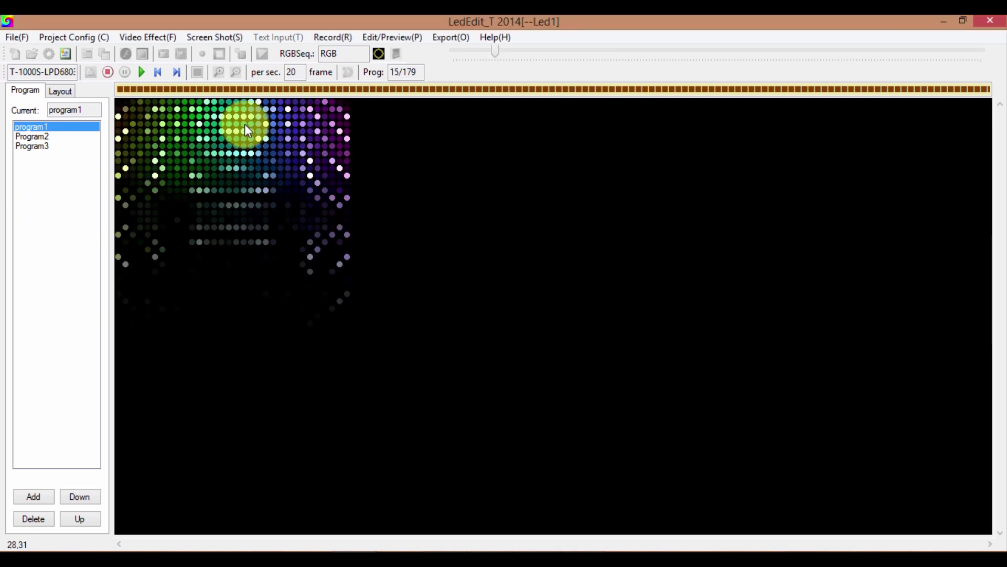
pyautogui.click(107, 72)
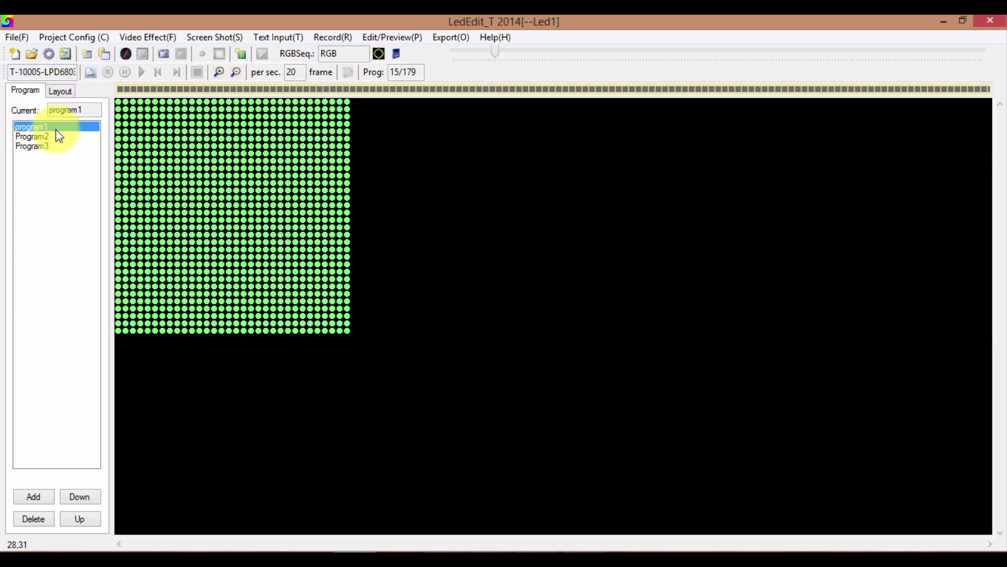
# Step: Clear the recorded content of program1
pyautogui.moveTo(53, 132); pyautogui.dragTo(53, 128)
pyautogui.click(409, 37)
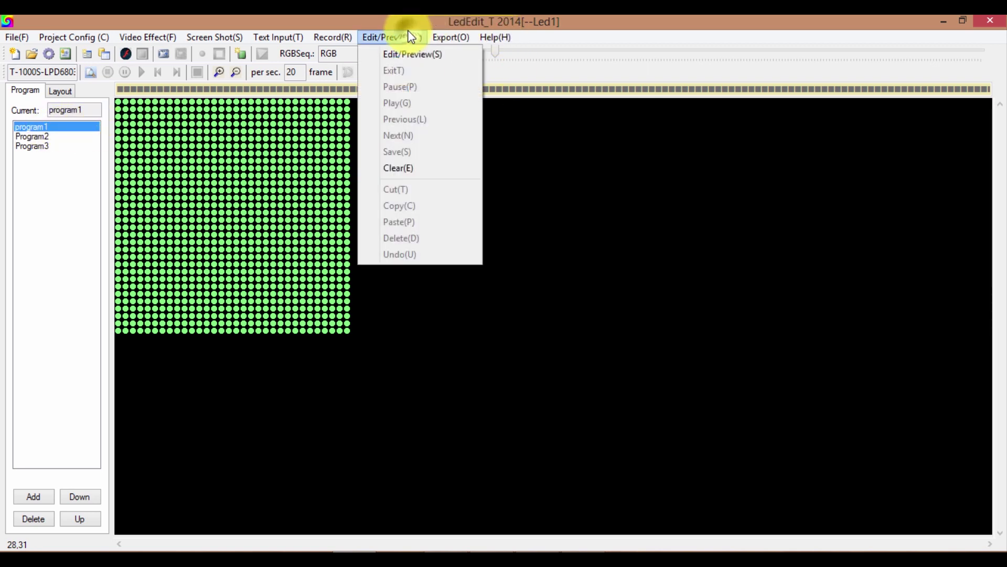
pyautogui.click(443, 168)
pyautogui.click(460, 316)
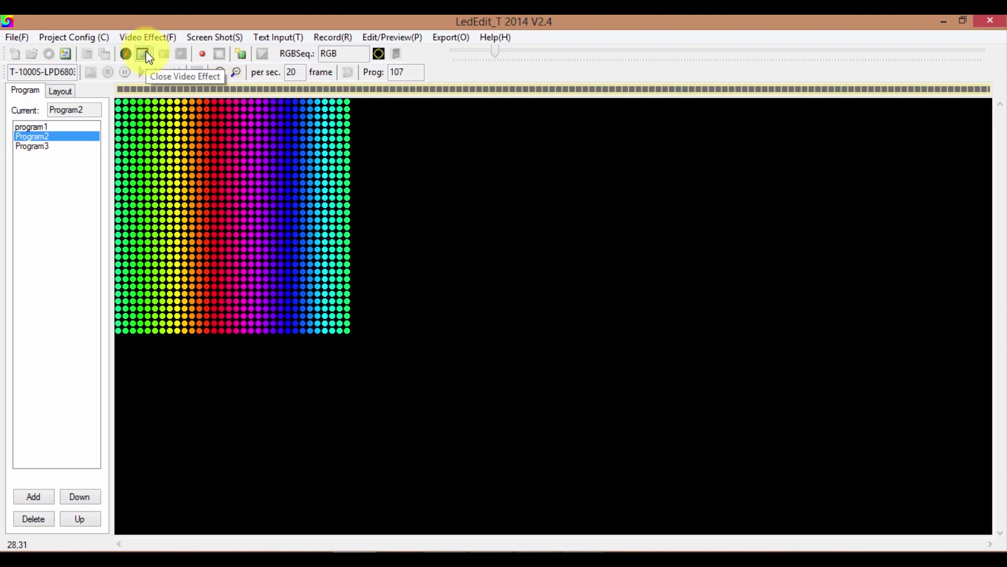
# Step: Replace Program2's playing effect with Rectangular diffusion and record it up to frame 123
pyautogui.click(142, 53)
pyautogui.click(152, 36)
pyautogui.click(228, 400)
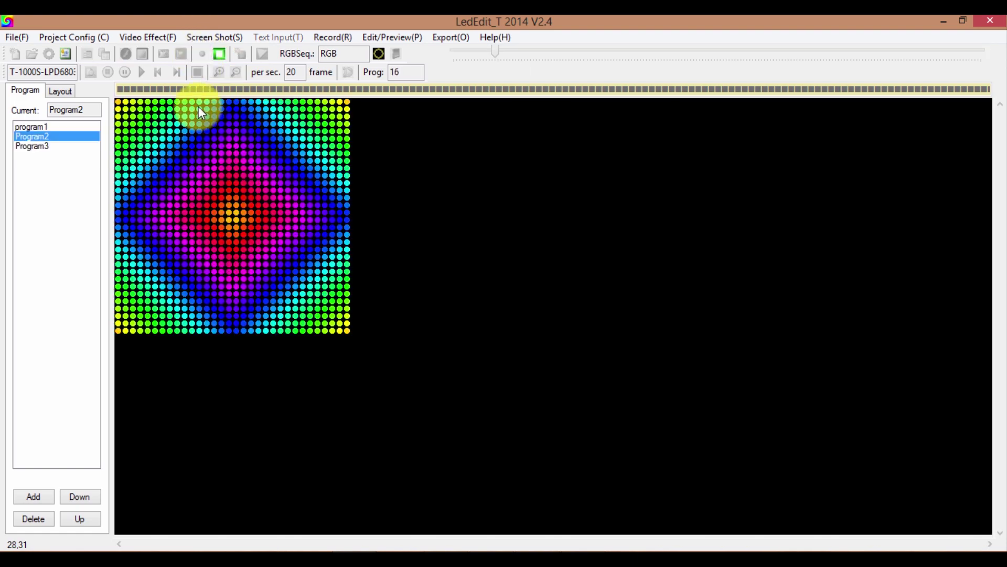
pyautogui.click(215, 50)
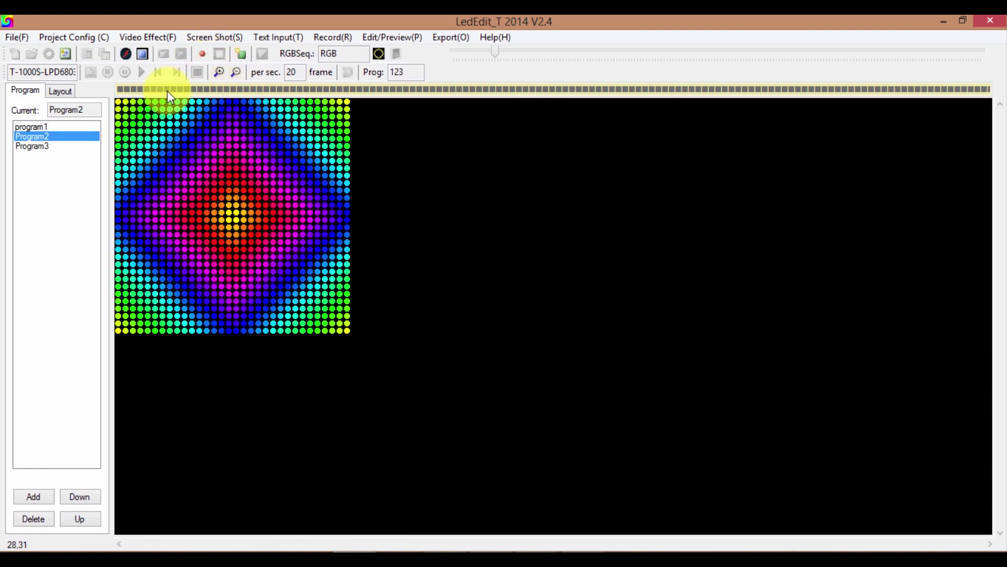
pyautogui.click(219, 57)
# Step: Apply the Move down effect to Program3 and record it up to frame 106
pyautogui.click(31, 146)
pyautogui.click(148, 37)
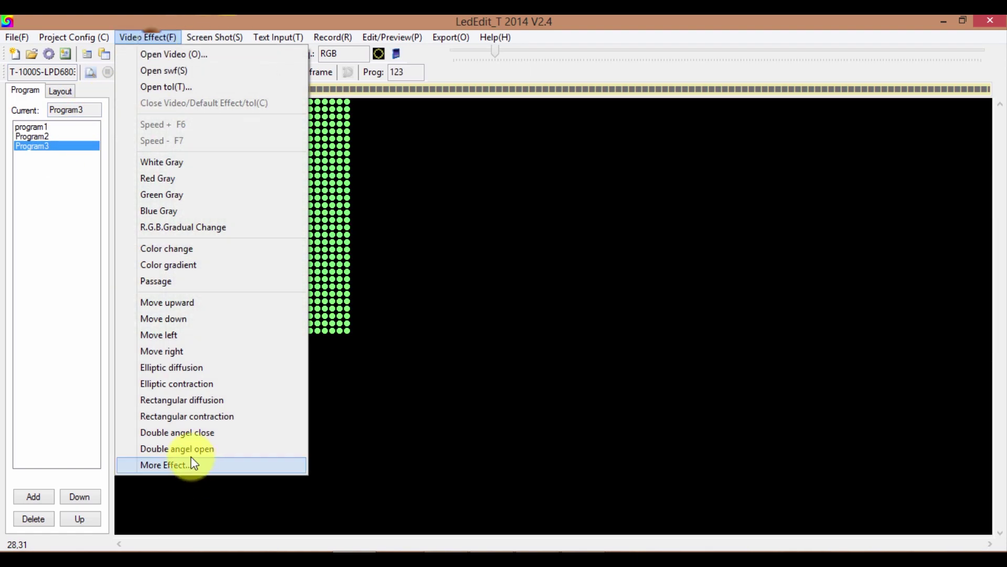
pyautogui.click(198, 320)
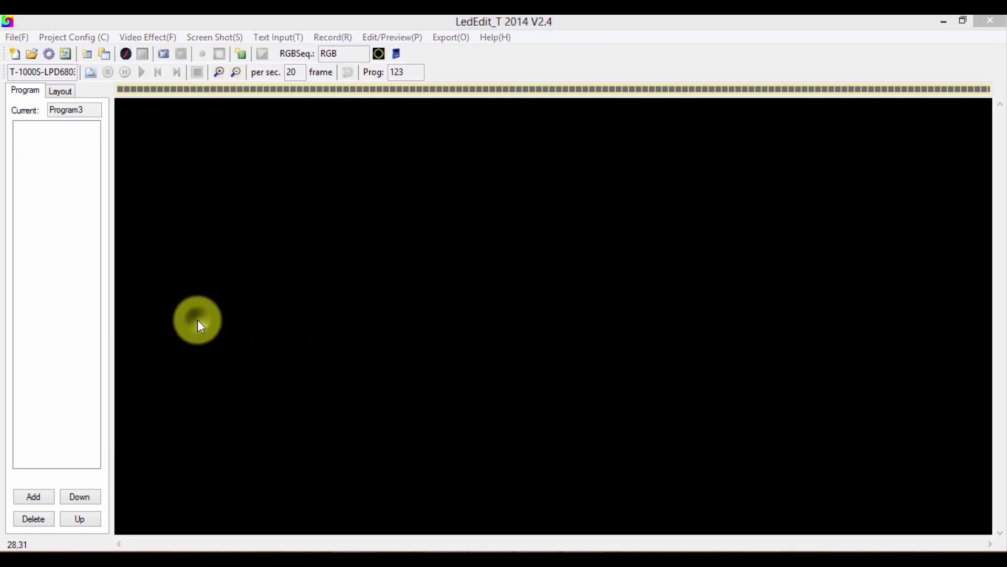
pyautogui.click(203, 52)
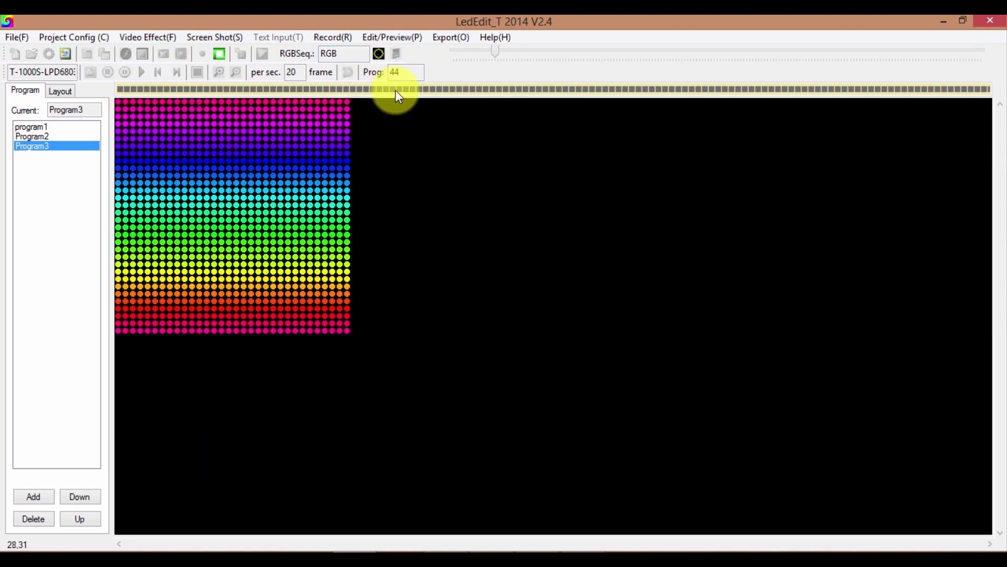
pyautogui.click(217, 55)
# Step: Play back Program2's recording in the frame preview and pause it near the end
pyautogui.click(98, 136)
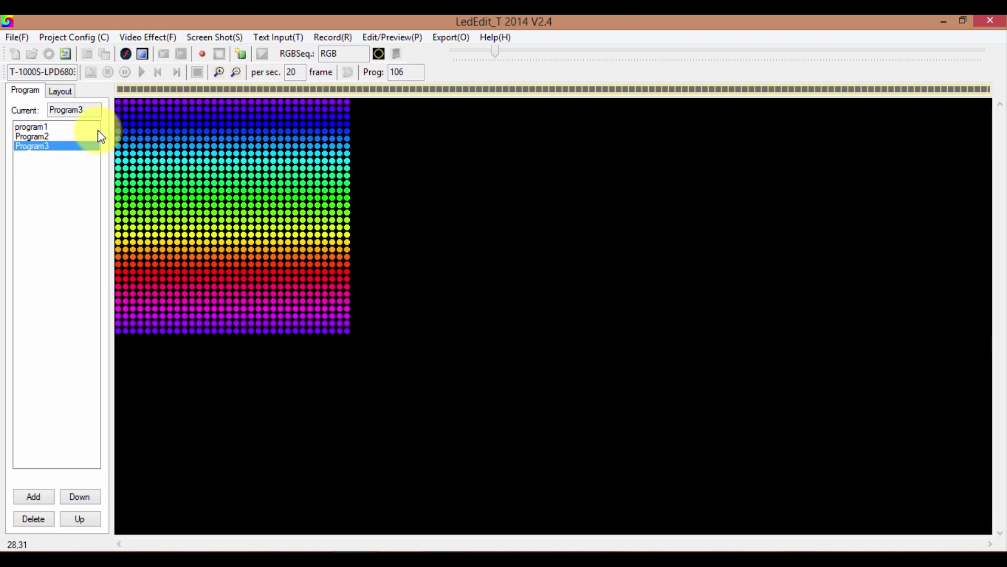
pyautogui.click(142, 72)
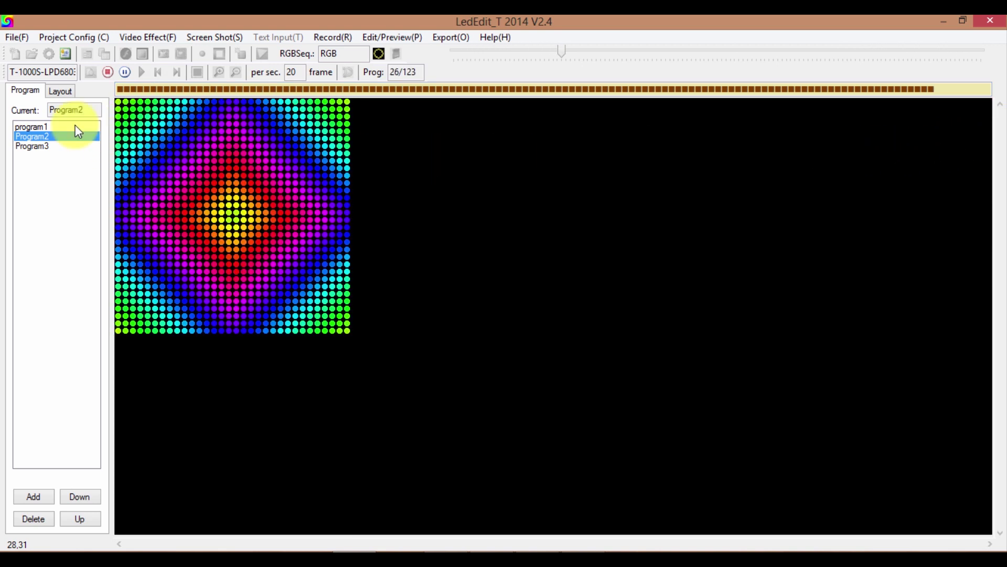
pyautogui.click(124, 72)
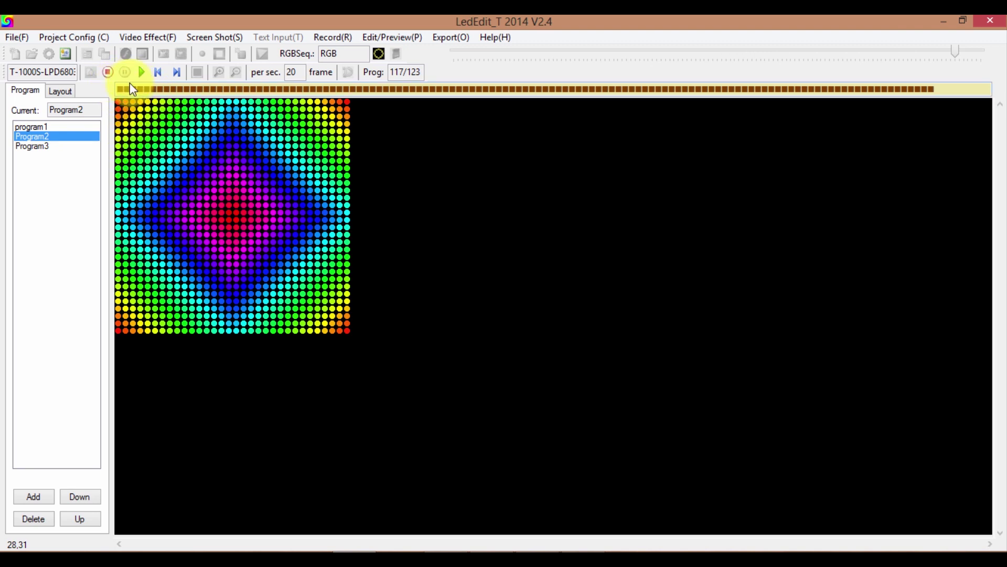
# Step: Select frames 1 to 20 at the start of Program2's timeline and copy them
pyautogui.moveTo(119, 91); pyautogui.dragTo(222, 92)
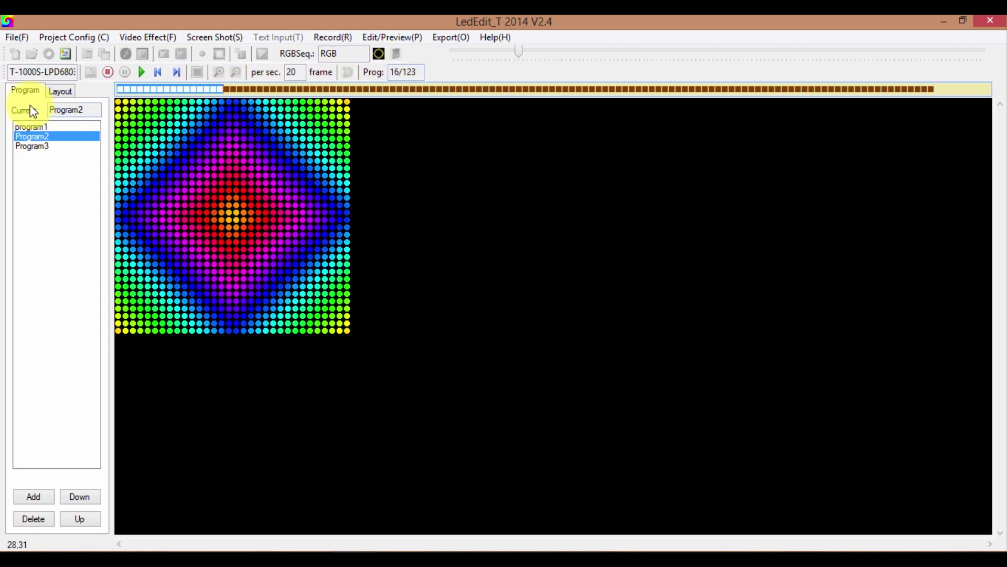
pyautogui.click(124, 89)
pyautogui.moveTo(126, 91); pyautogui.dragTo(247, 91)
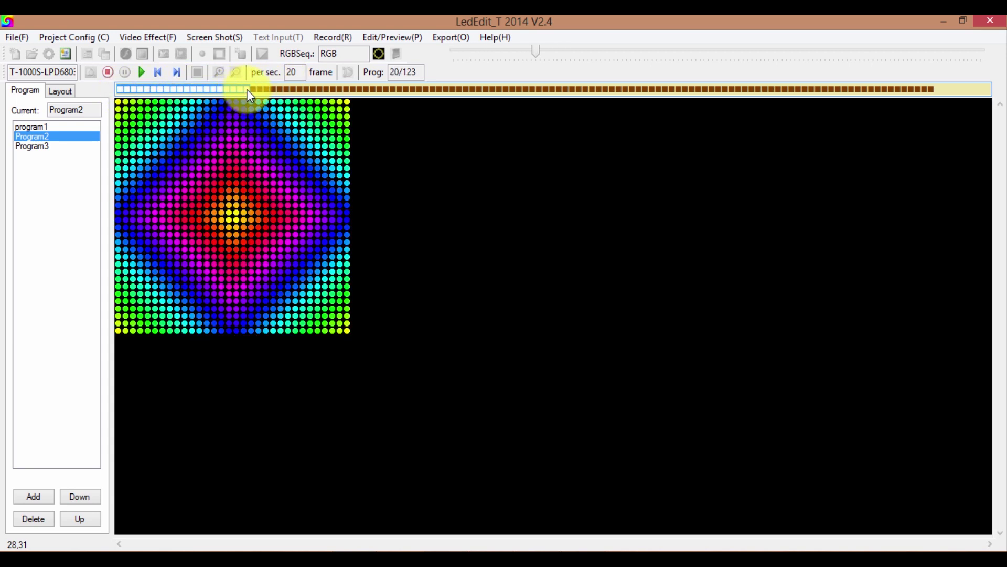
pyautogui.rightClick(203, 93)
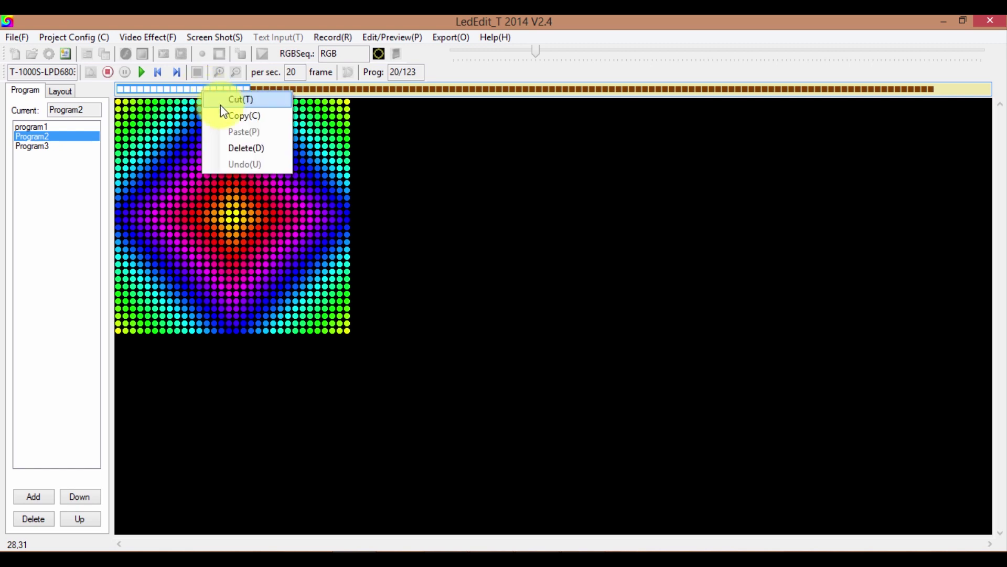
pyautogui.click(258, 114)
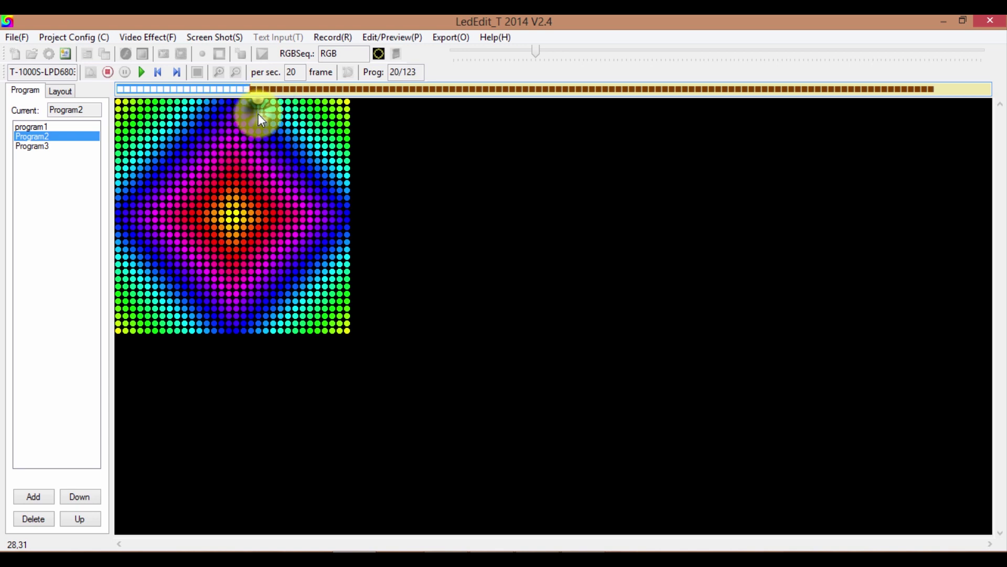
# Step: Paste the copied frames after the last frame of Program2's recording
pyautogui.click(934, 90)
pyautogui.click(450, 38)
pyautogui.moveTo(395, 45)
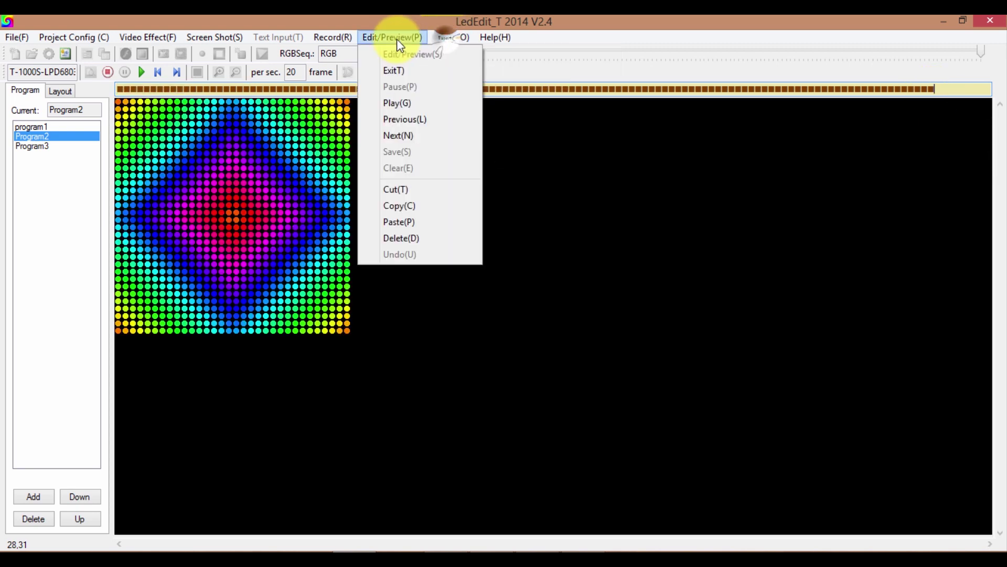
pyautogui.click(430, 222)
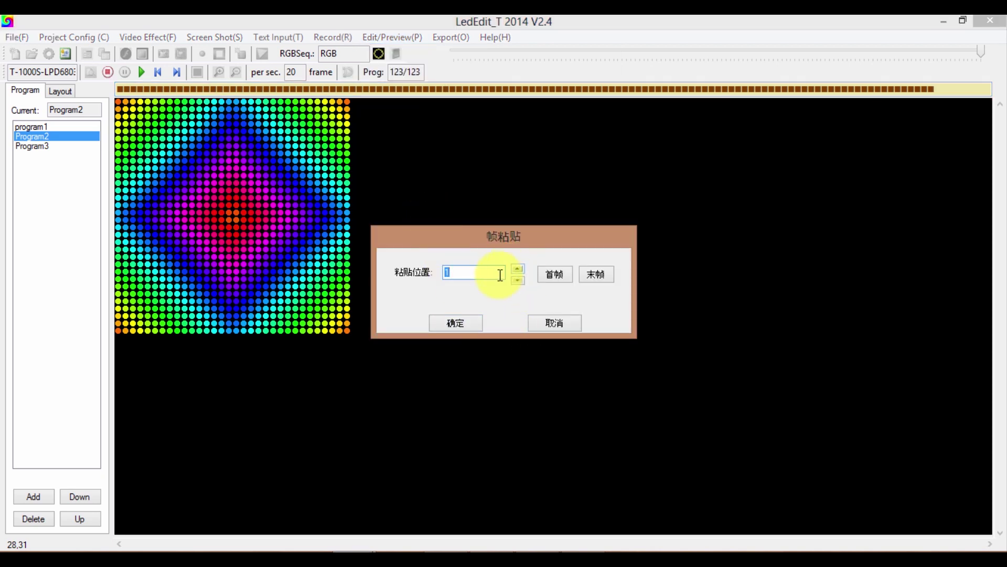
pyautogui.click(598, 275)
pyautogui.click(466, 325)
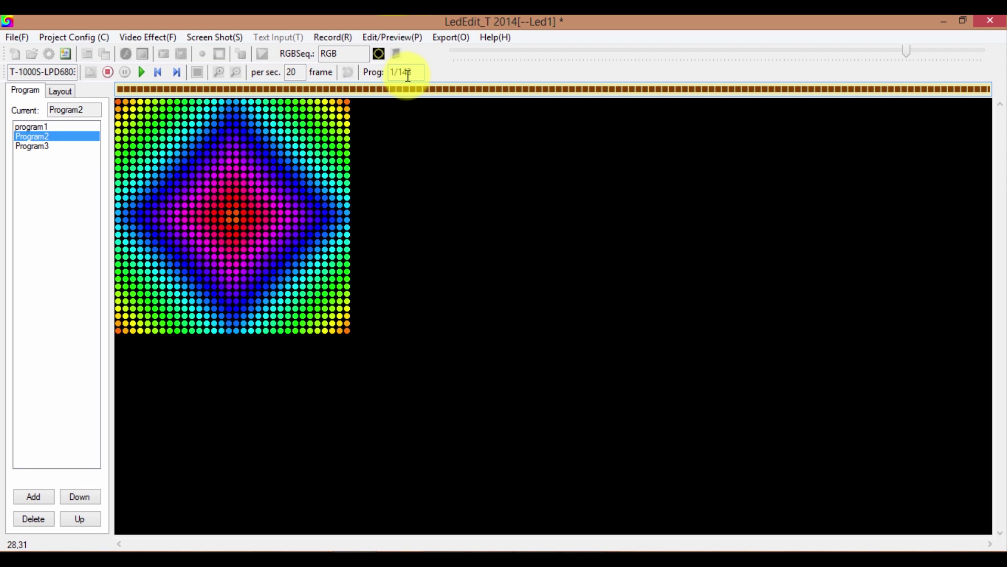
# Step: Step forward and backward through Program2's edited recording one frame at a time
pyautogui.click(176, 72)
pyautogui.click(176, 72)
pyautogui.click(176, 73)
pyautogui.click(176, 72)
pyautogui.click(176, 79)
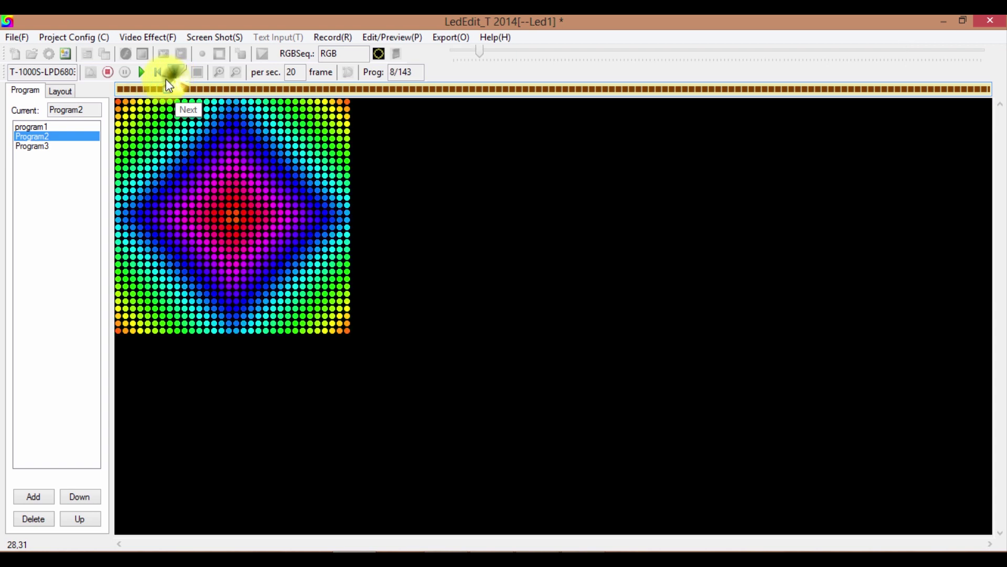
pyautogui.click(160, 77)
pyautogui.click(162, 79)
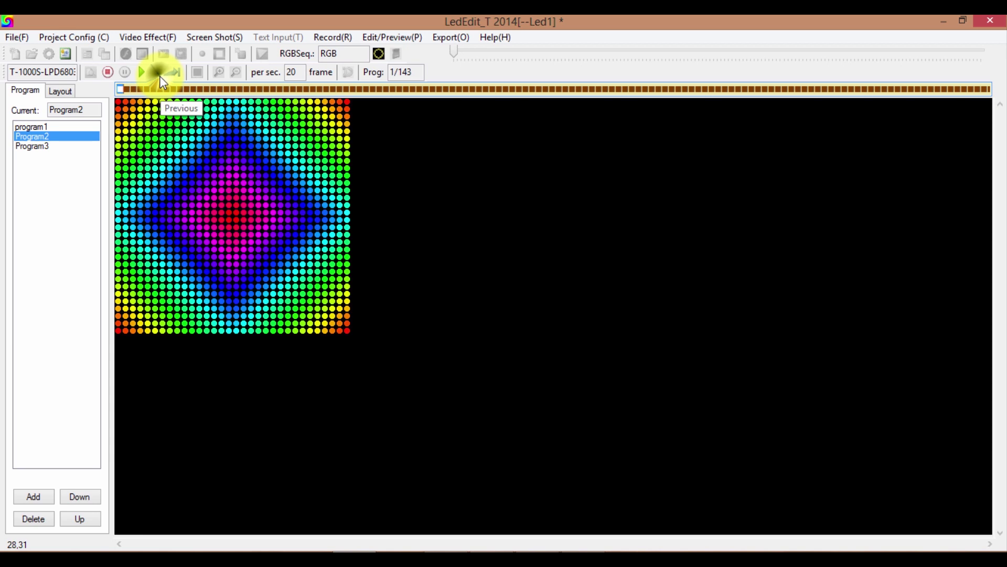
pyautogui.click(174, 73)
pyautogui.click(175, 73)
pyautogui.click(175, 74)
pyautogui.click(174, 73)
pyautogui.click(174, 73)
pyautogui.click(174, 73)
pyautogui.click(175, 73)
pyautogui.click(174, 73)
# Step: Play and pause Program2's recording, exit the frame edit preview and save the changes
pyautogui.click(137, 72)
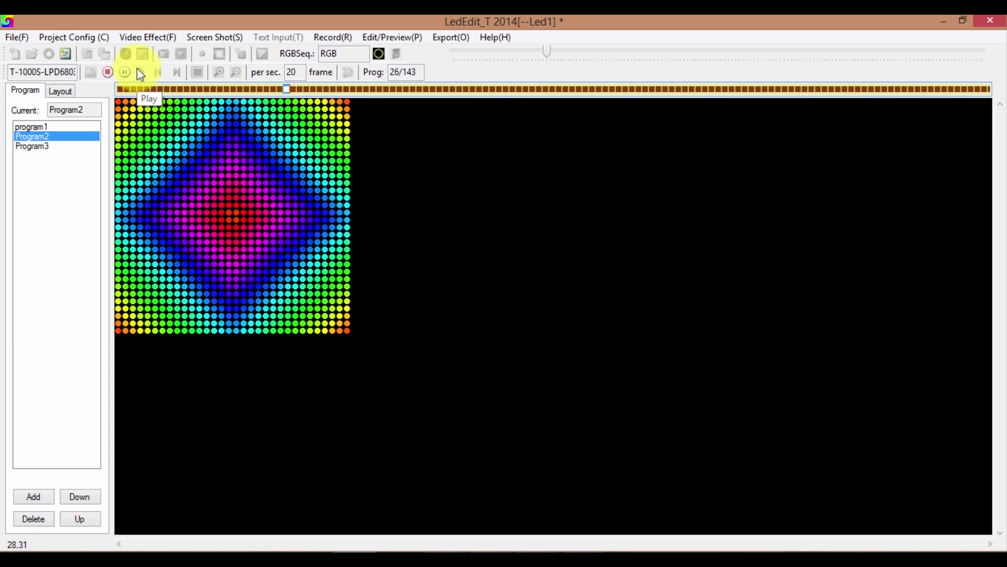
pyautogui.click(125, 79)
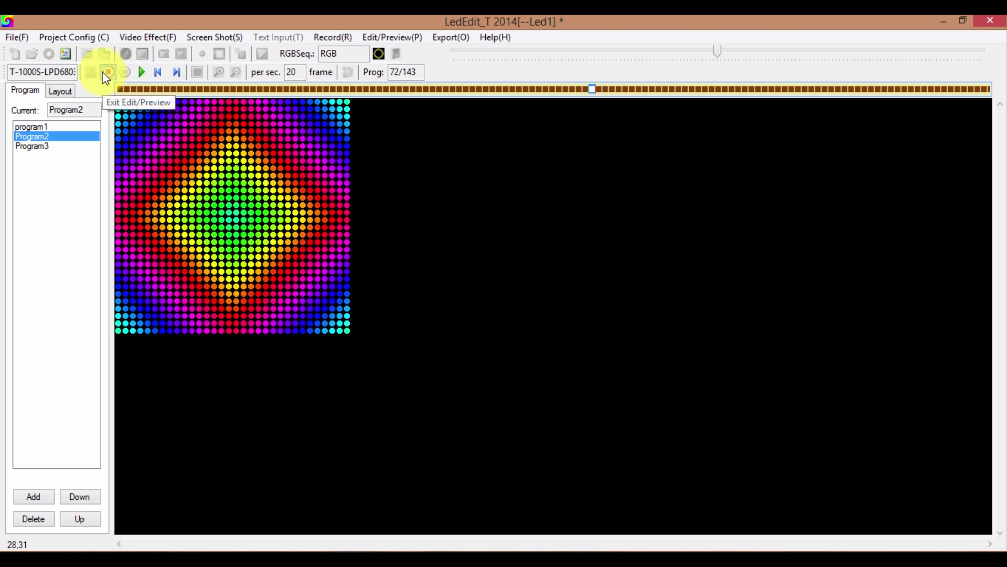
pyautogui.click(107, 74)
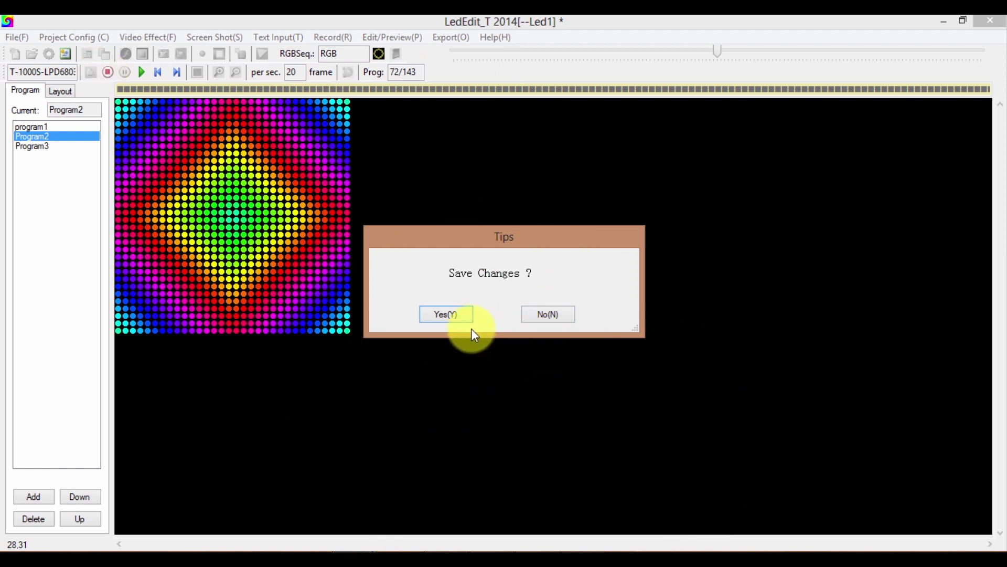
pyautogui.click(433, 313)
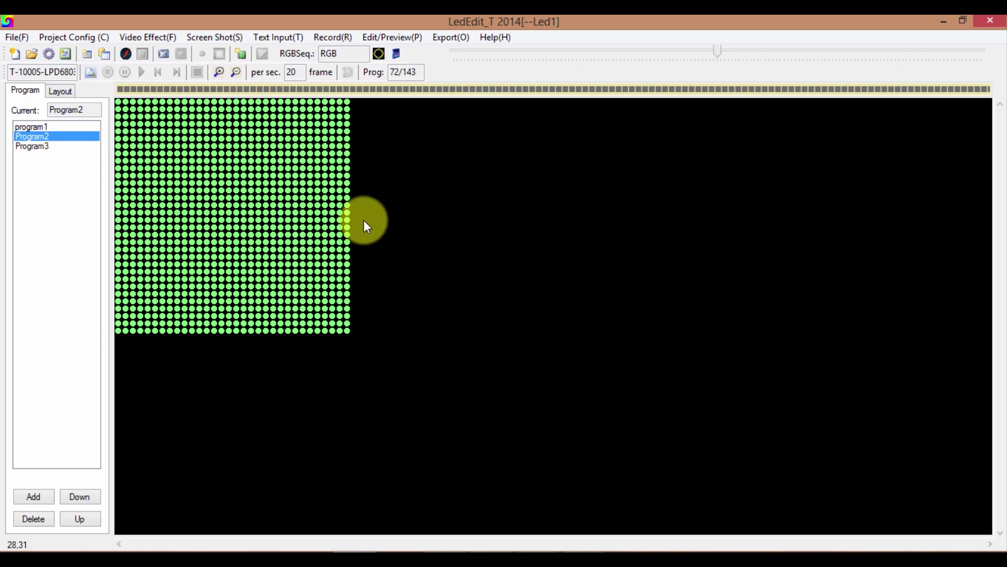
# Step: Select Program3 and start exporting the project as an effect (.led) file
pyautogui.click(37, 145)
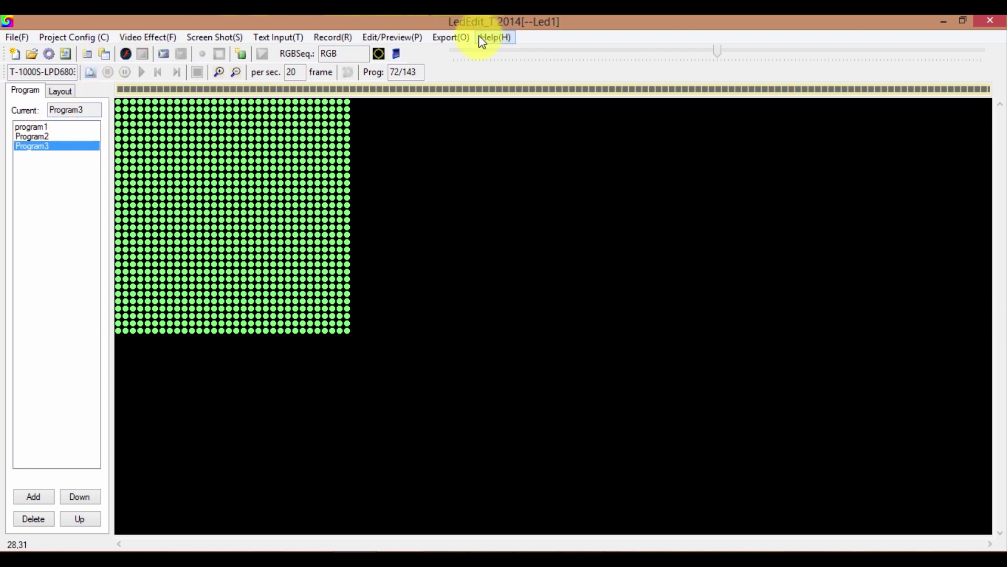
pyautogui.click(452, 39)
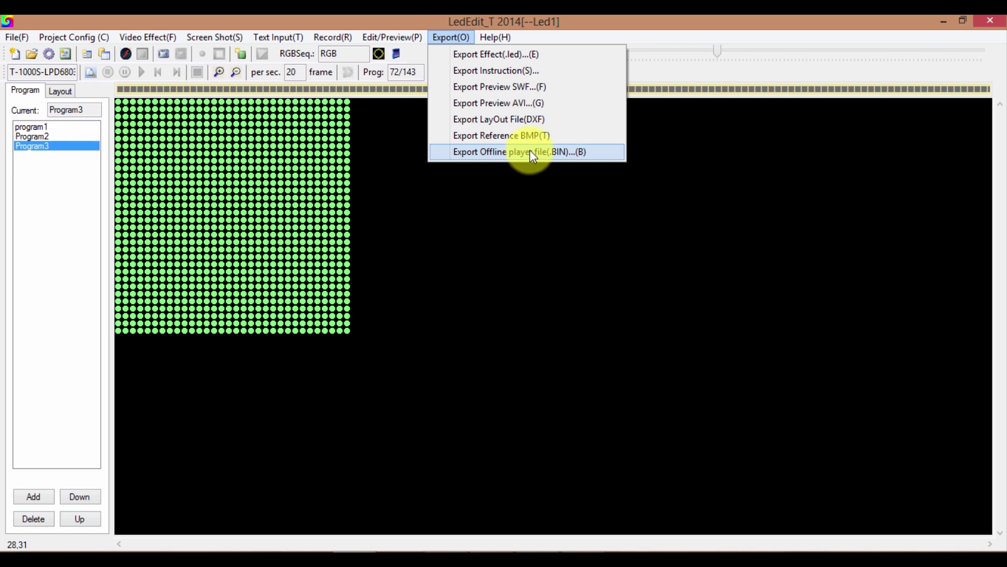
pyautogui.click(487, 58)
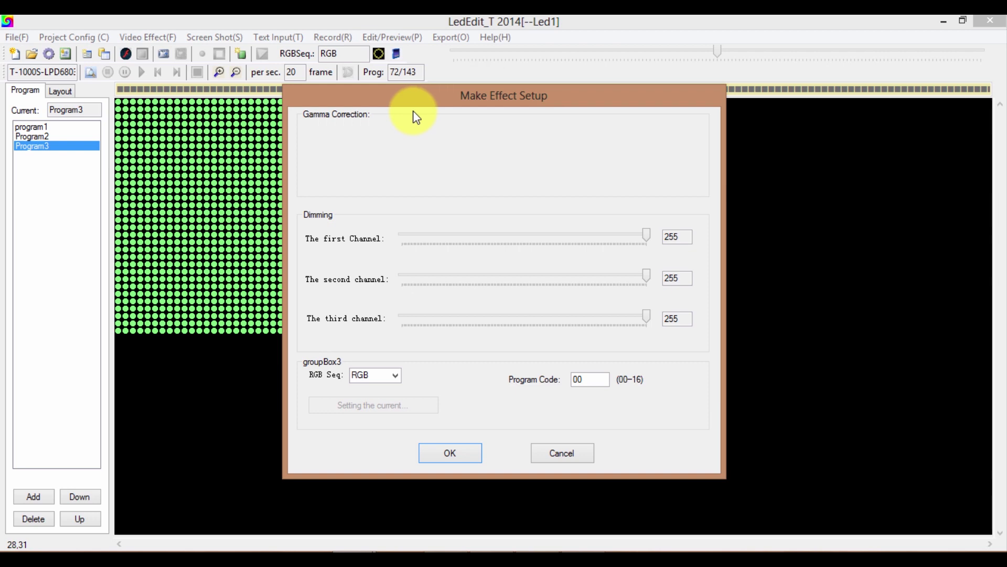
# Step: Try the dimming of the first and second channels at their minimum and return both to 255
pyautogui.moveTo(438, 100); pyautogui.dragTo(479, 67)
pyautogui.moveTo(690, 201); pyautogui.dragTo(180, 198)
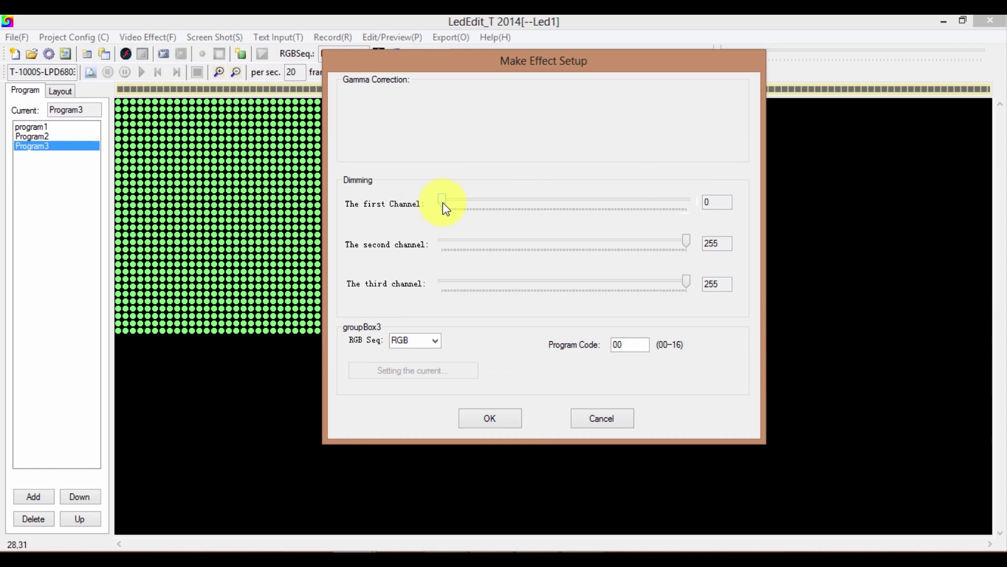
pyautogui.moveTo(444, 208); pyautogui.dragTo(765, 209)
pyautogui.moveTo(683, 241); pyautogui.dragTo(56, 254)
pyautogui.moveTo(152, 243); pyautogui.dragTo(1005, 245)
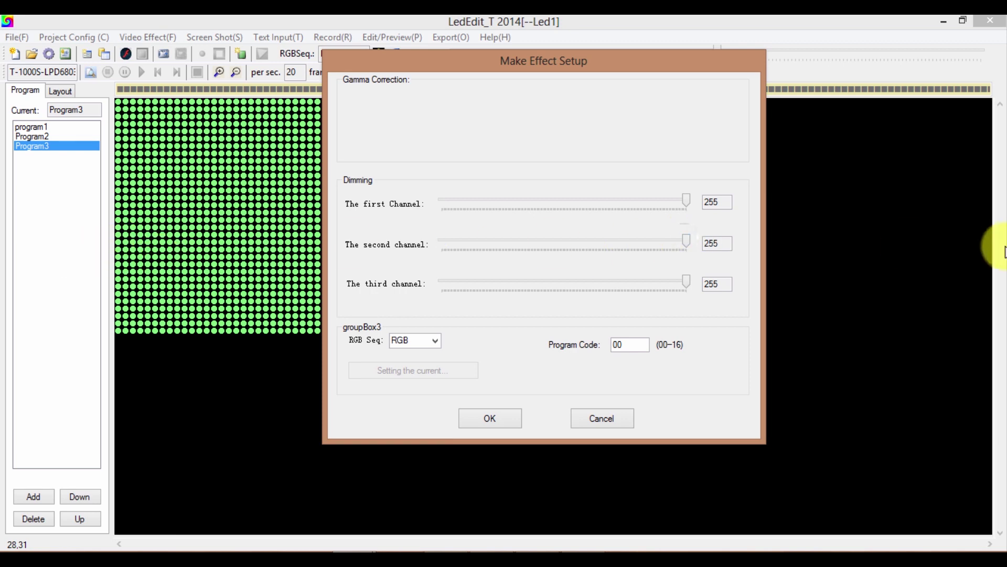
# Step: Accept the effect setup and choose the SD_CON_06 (G:) drive as the destination for the exported effect
pyautogui.click(468, 448)
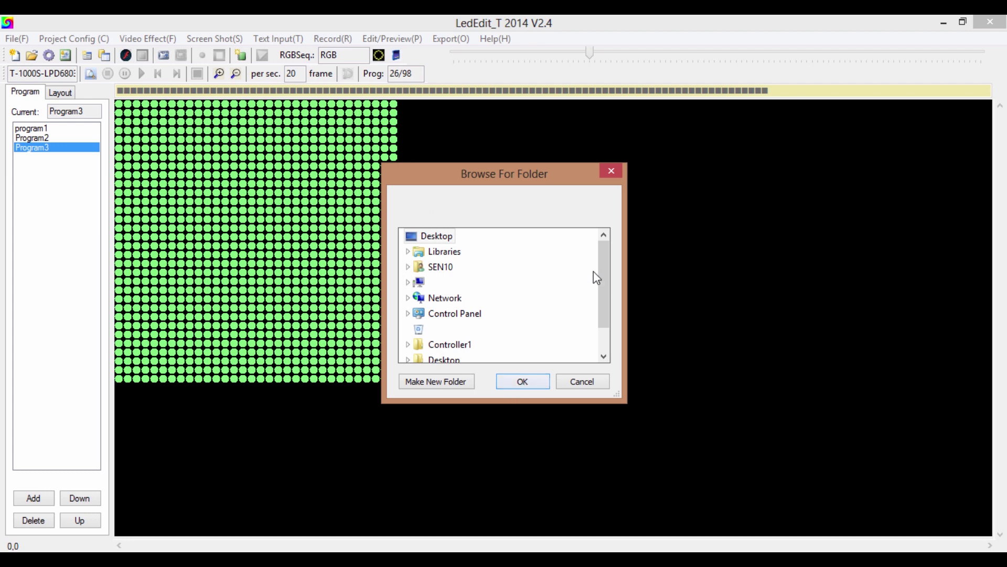
pyautogui.doubleClick(422, 283)
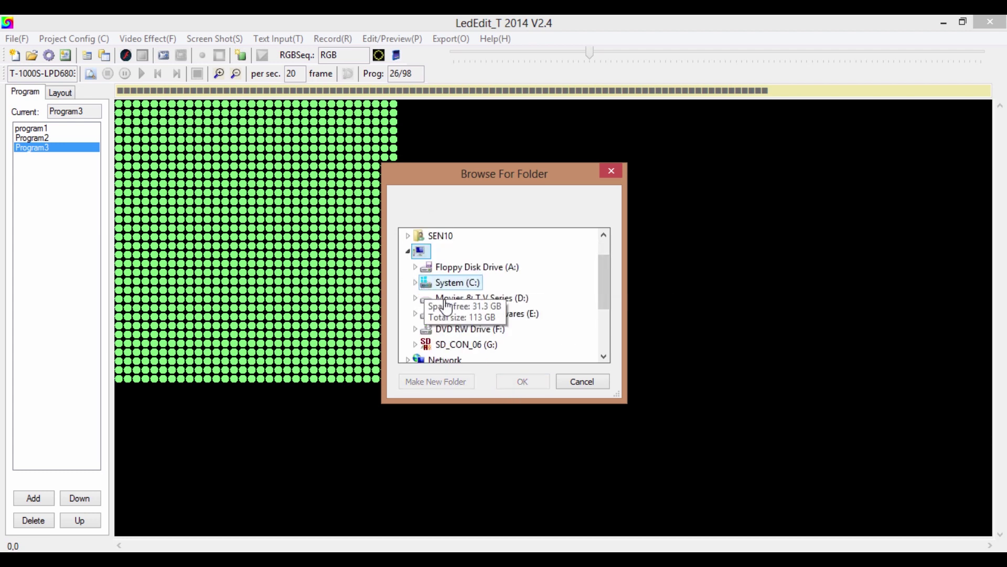
pyautogui.doubleClick(494, 348)
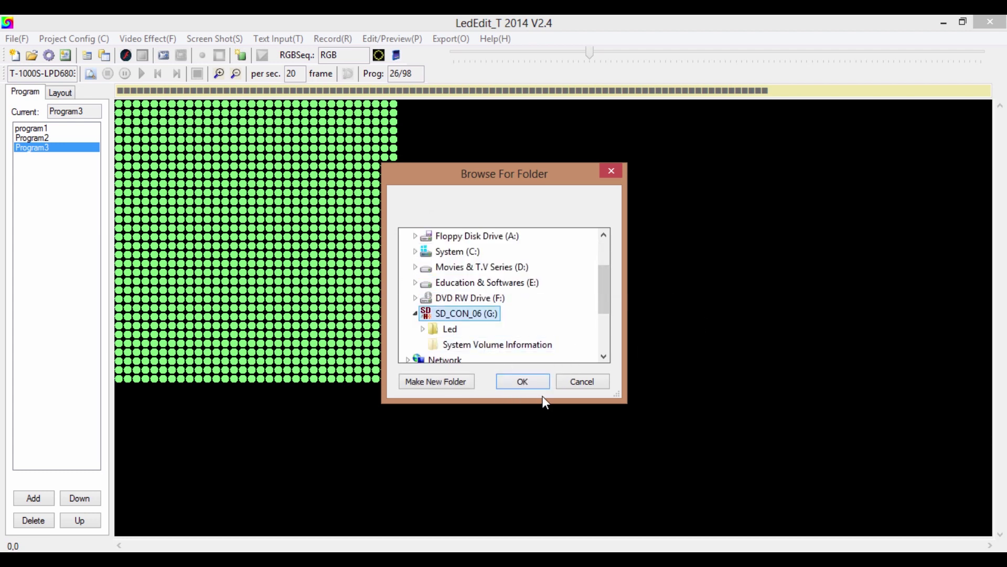
pyautogui.click(533, 385)
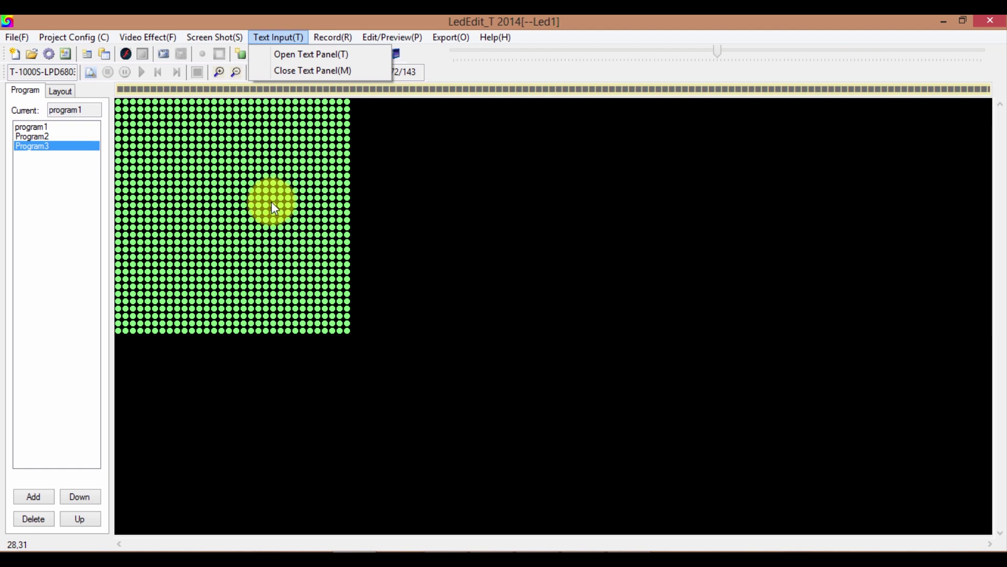
pyautogui.click(451, 228)
pyautogui.click(273, 41)
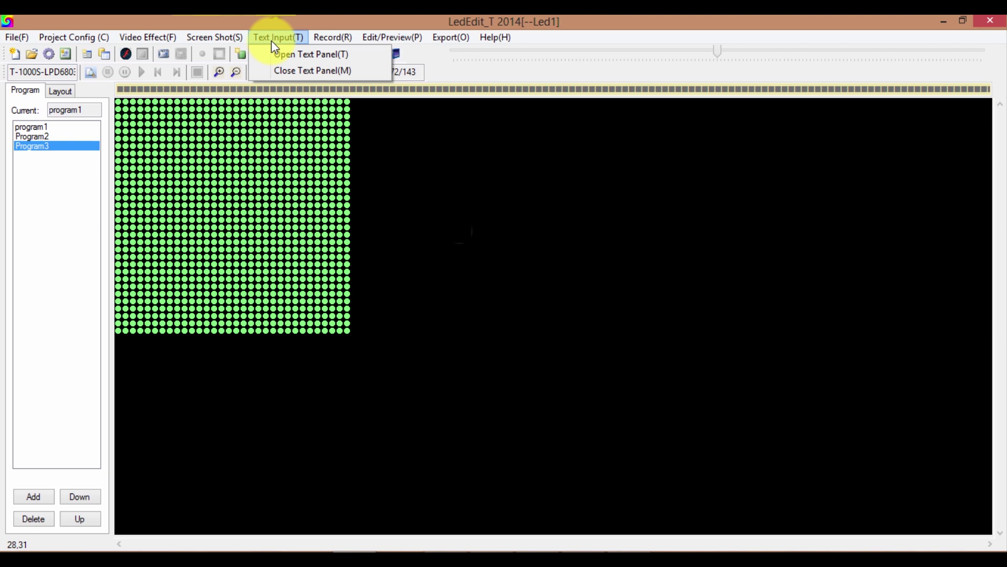
pyautogui.click(275, 36)
pyautogui.click(276, 37)
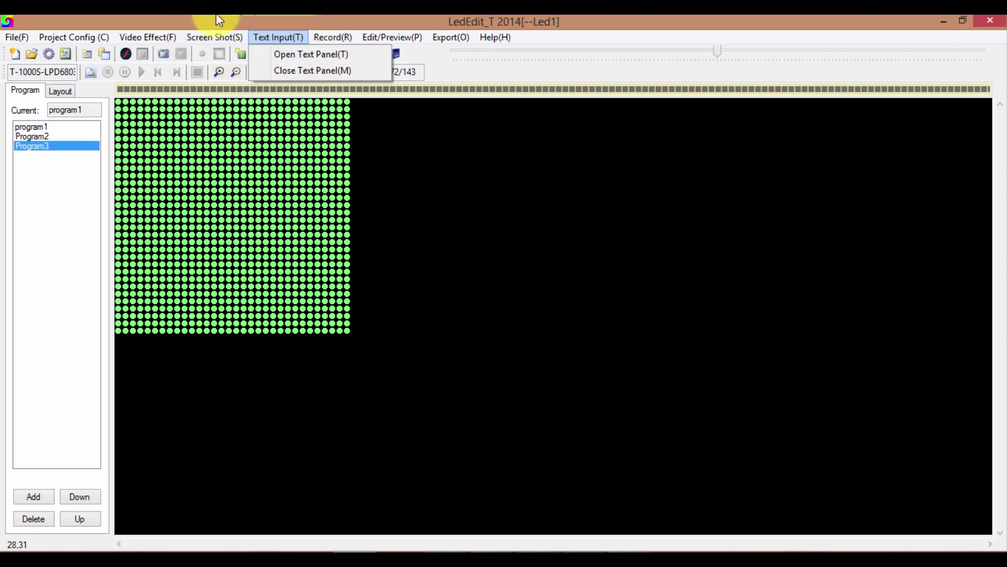
pyautogui.moveTo(228, 36)
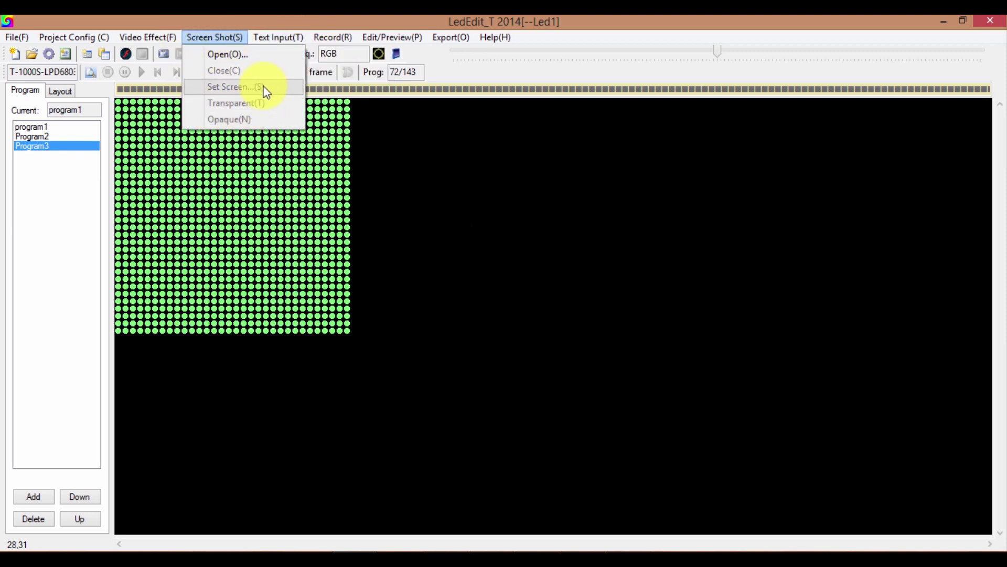